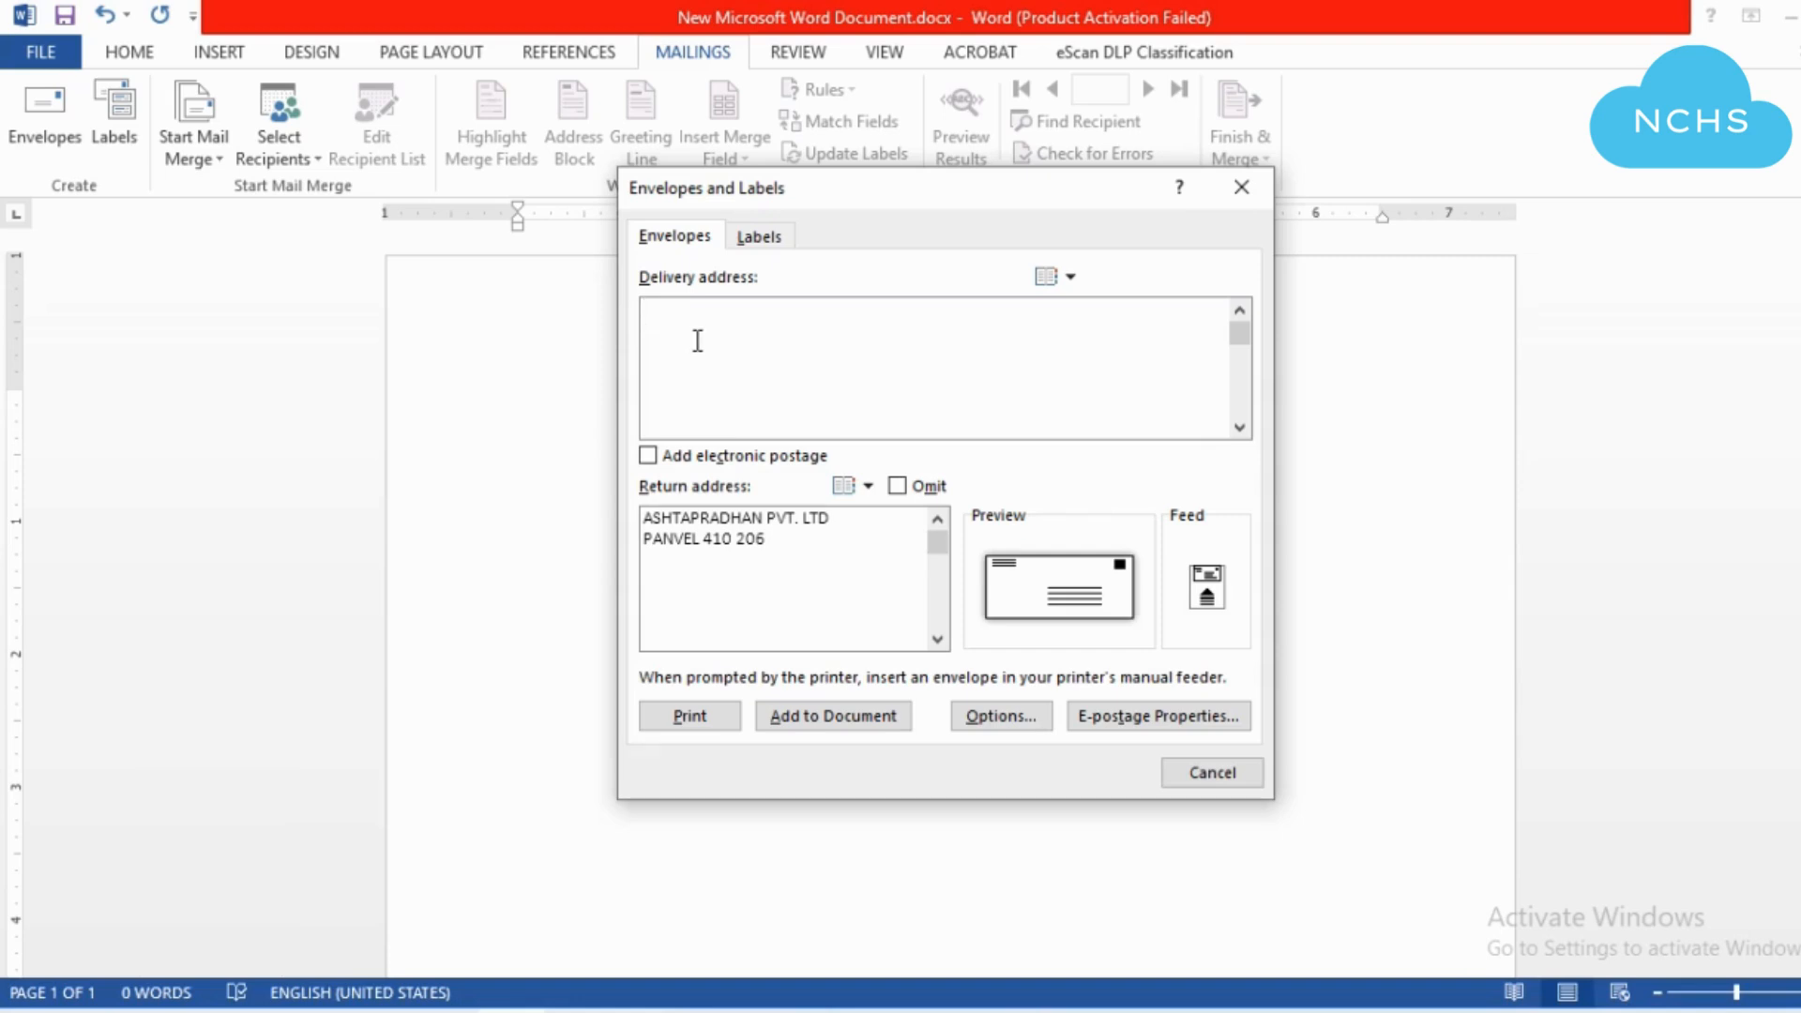
# Enter NetCom Hardware Services with its full postal address as the envelope's delivery address
pyautogui.write('NetCom Hardware Services Shop no7 shree laxmi apt panvel, Navi Mumbai Panvel Maharashtra 410206 India')
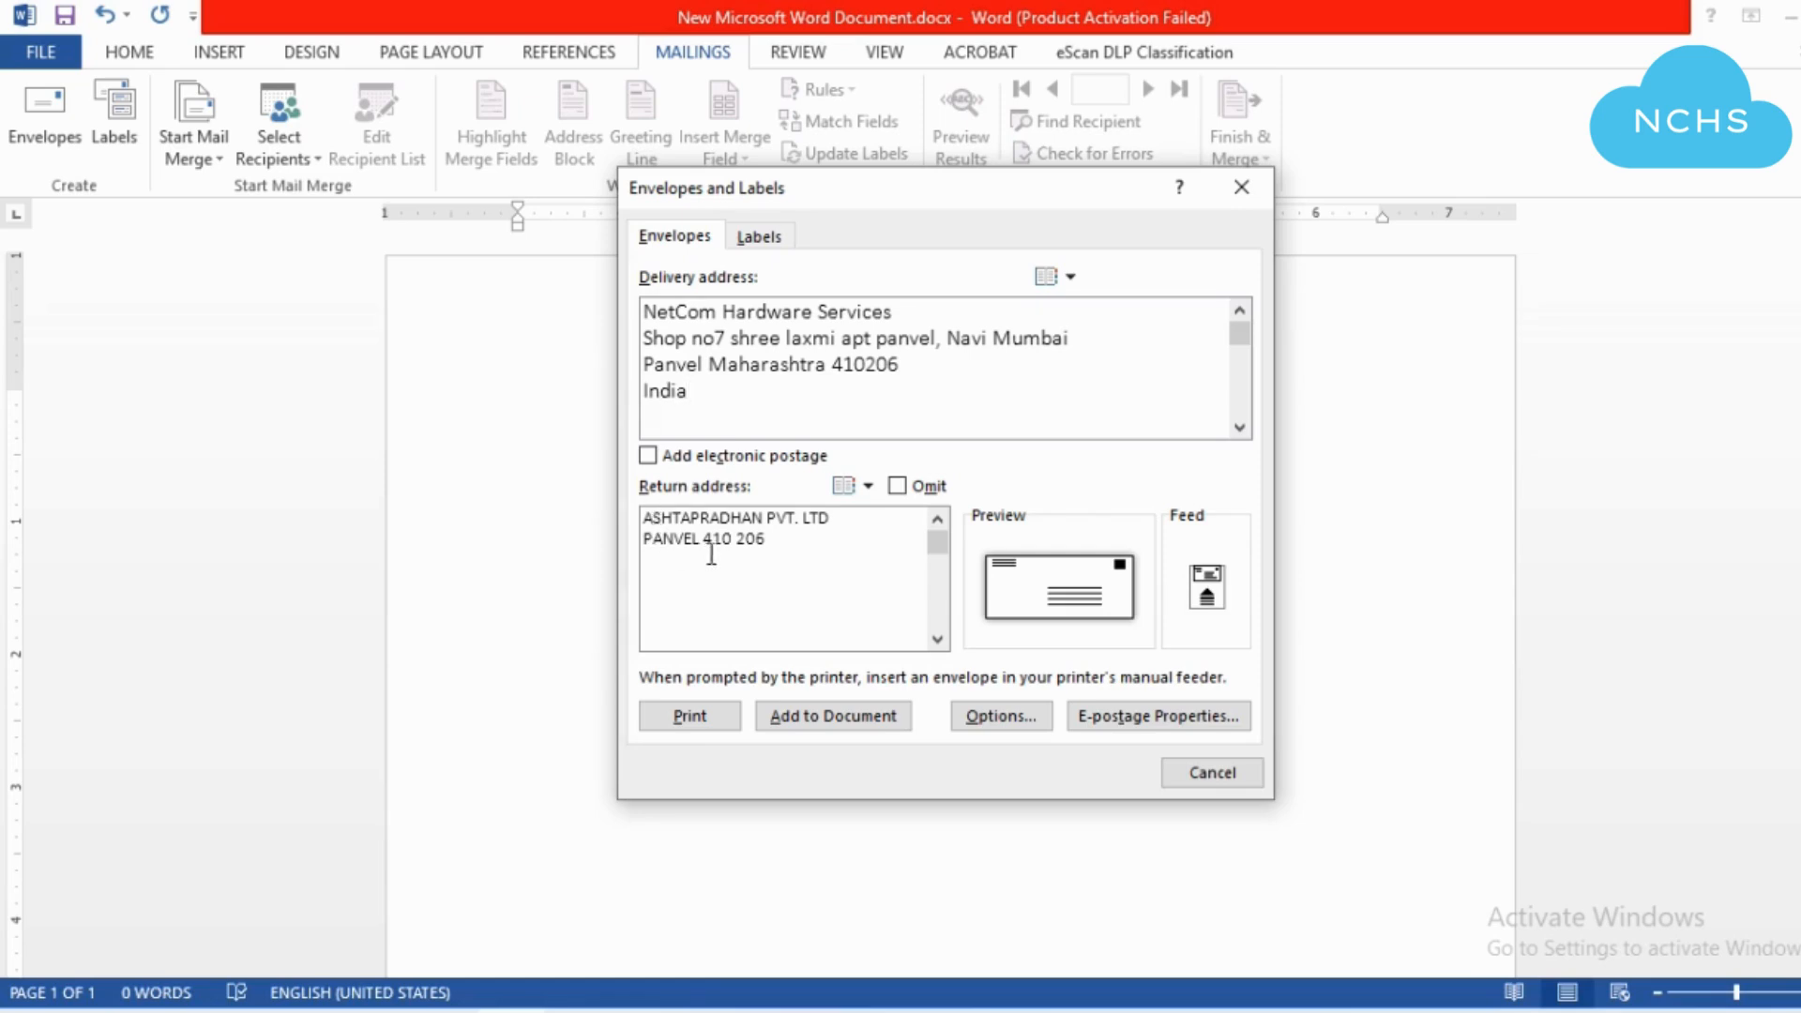
# Choose Size 10 (4 1/8 x 9 1/2 in) as the envelope size in the envelope options
pyautogui.click(1013, 716)
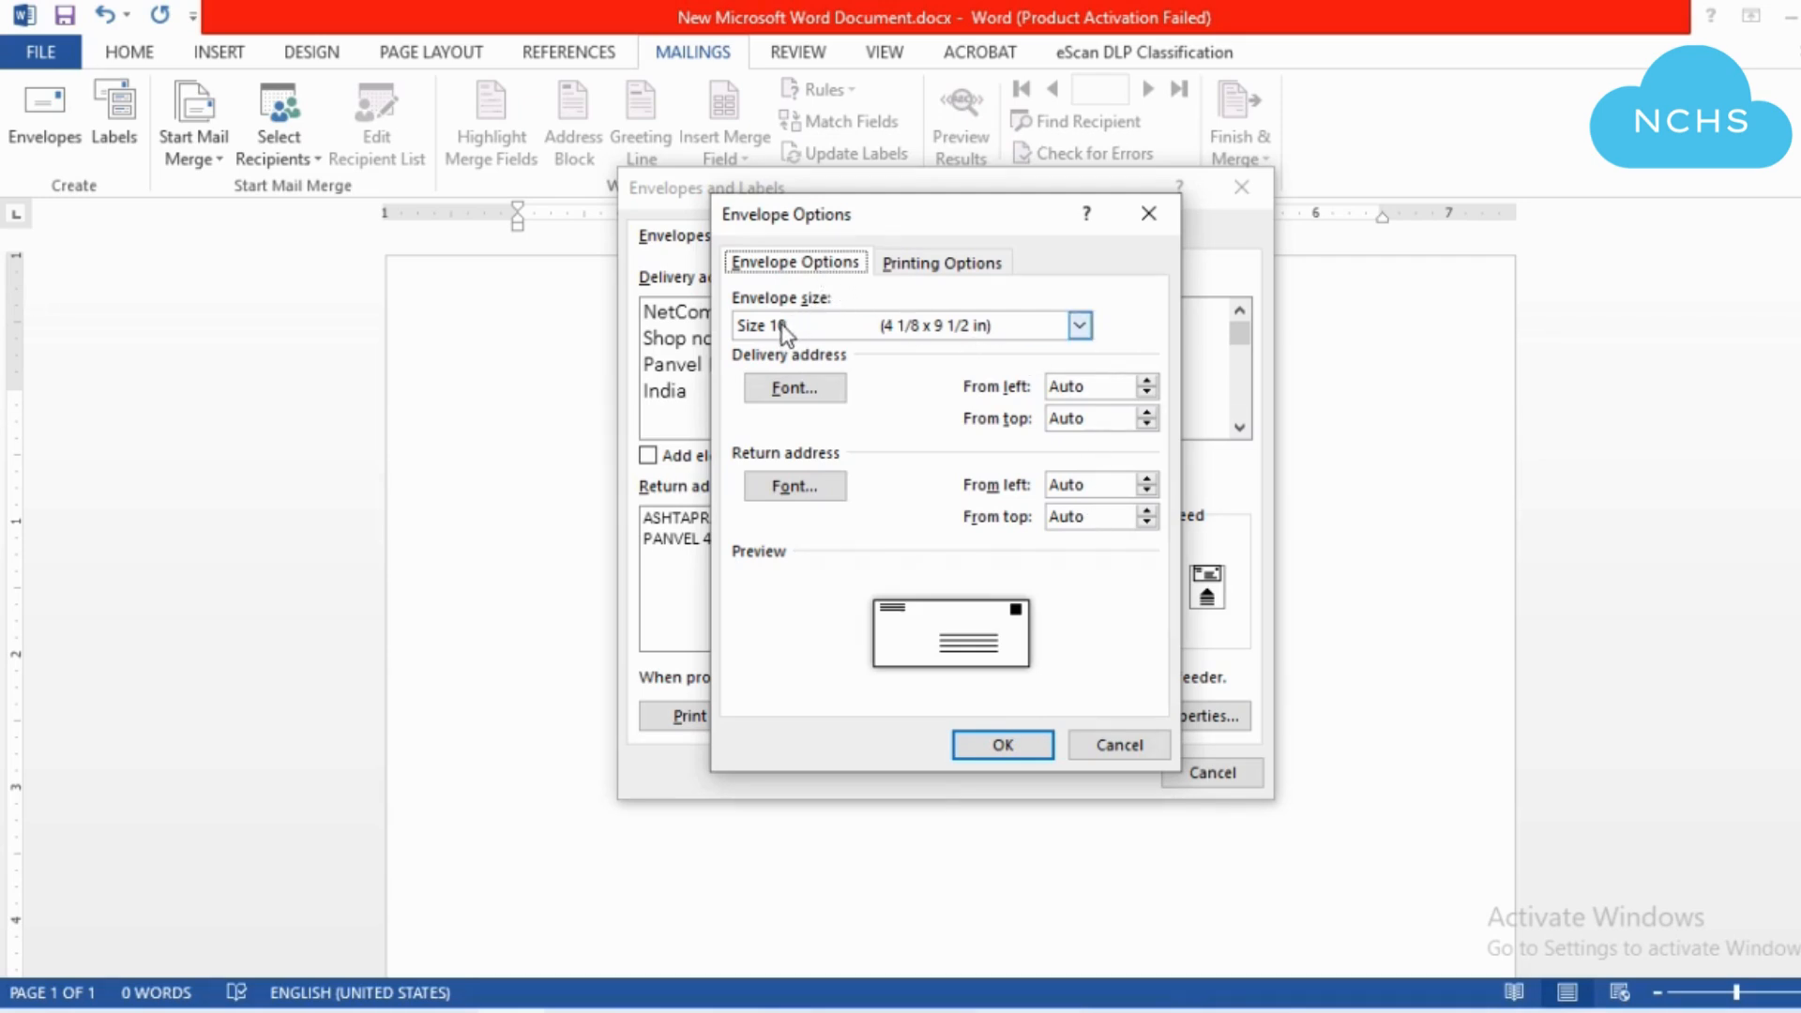
pyautogui.click(1079, 326)
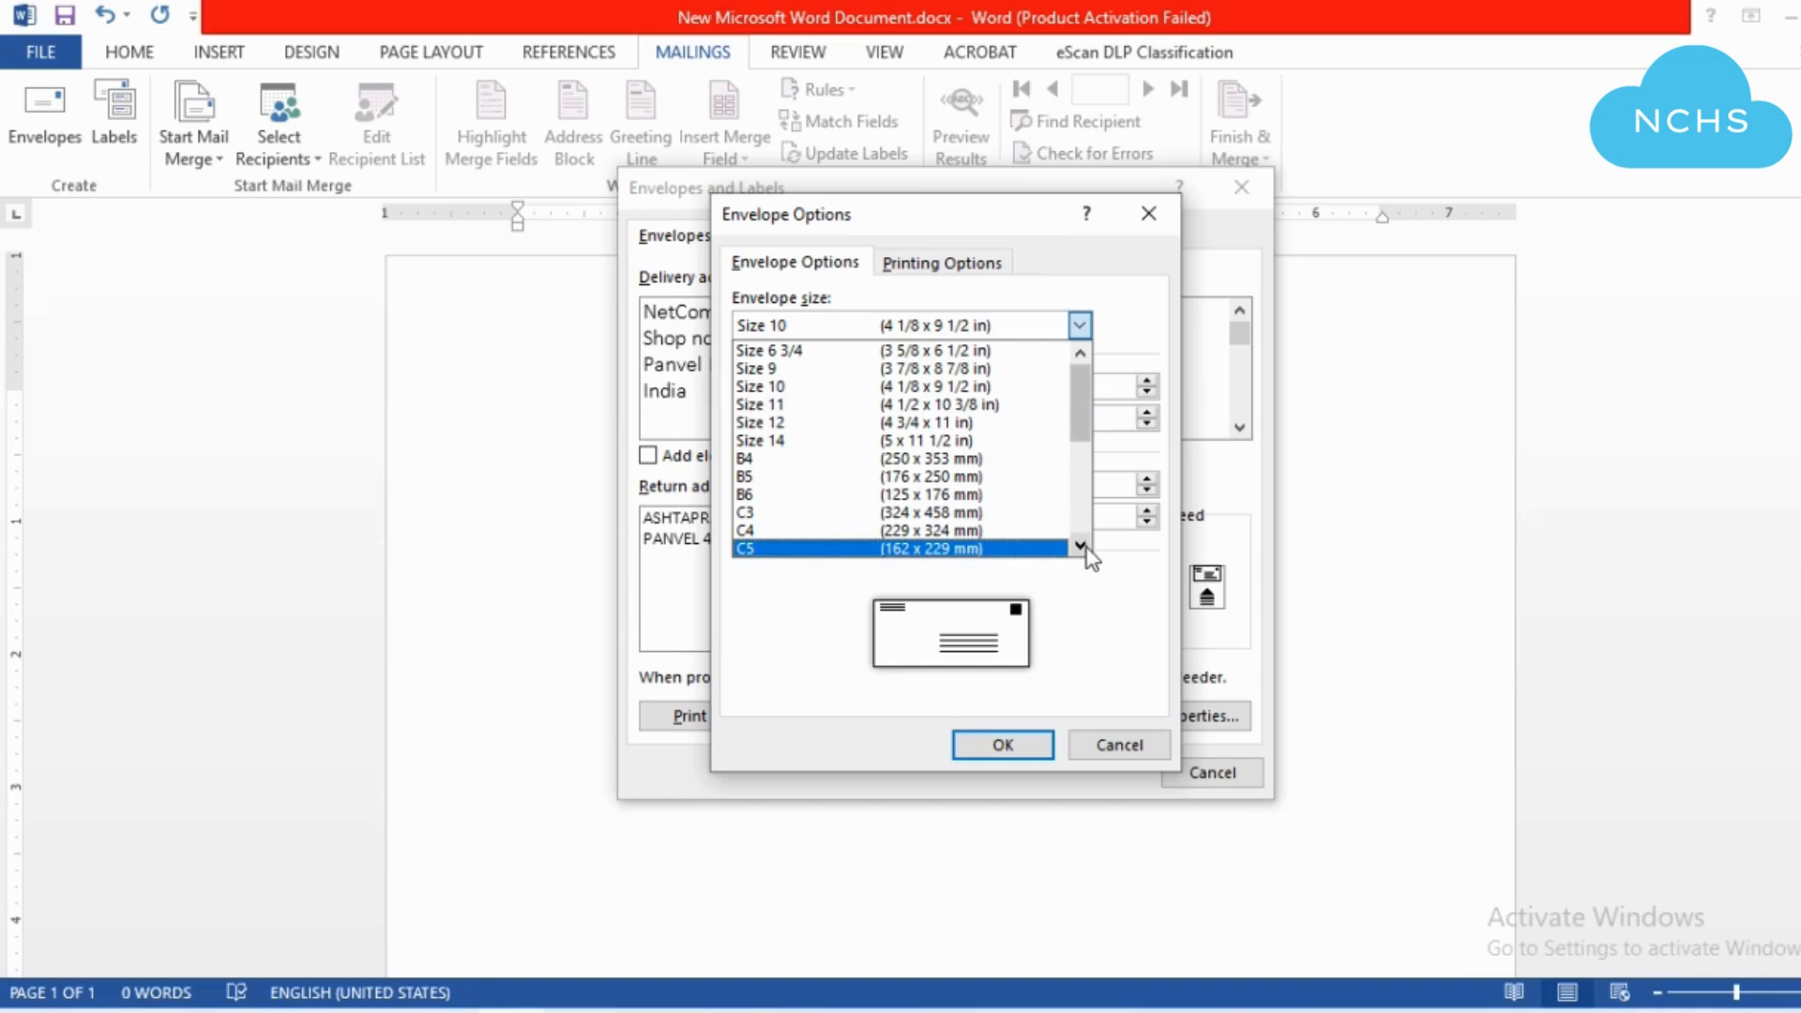
pyautogui.moveTo(1081, 430); pyautogui.dragTo(1077, 520)
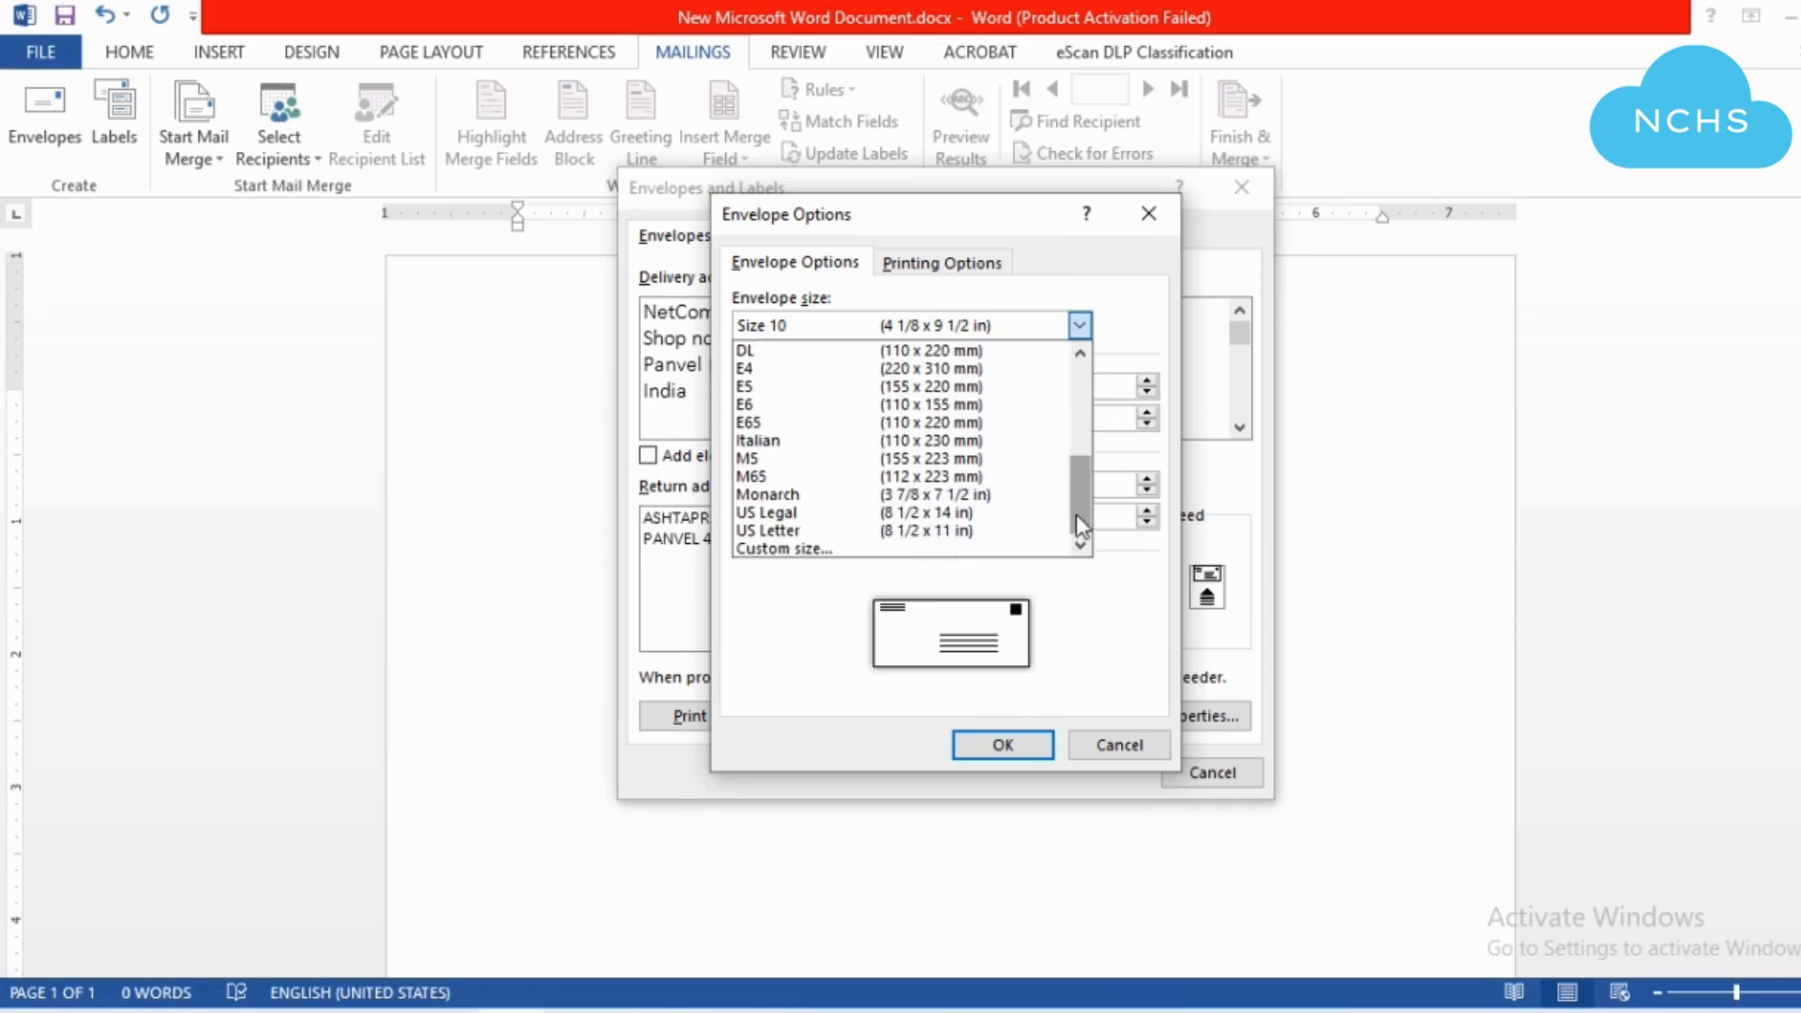
pyautogui.click(816, 551)
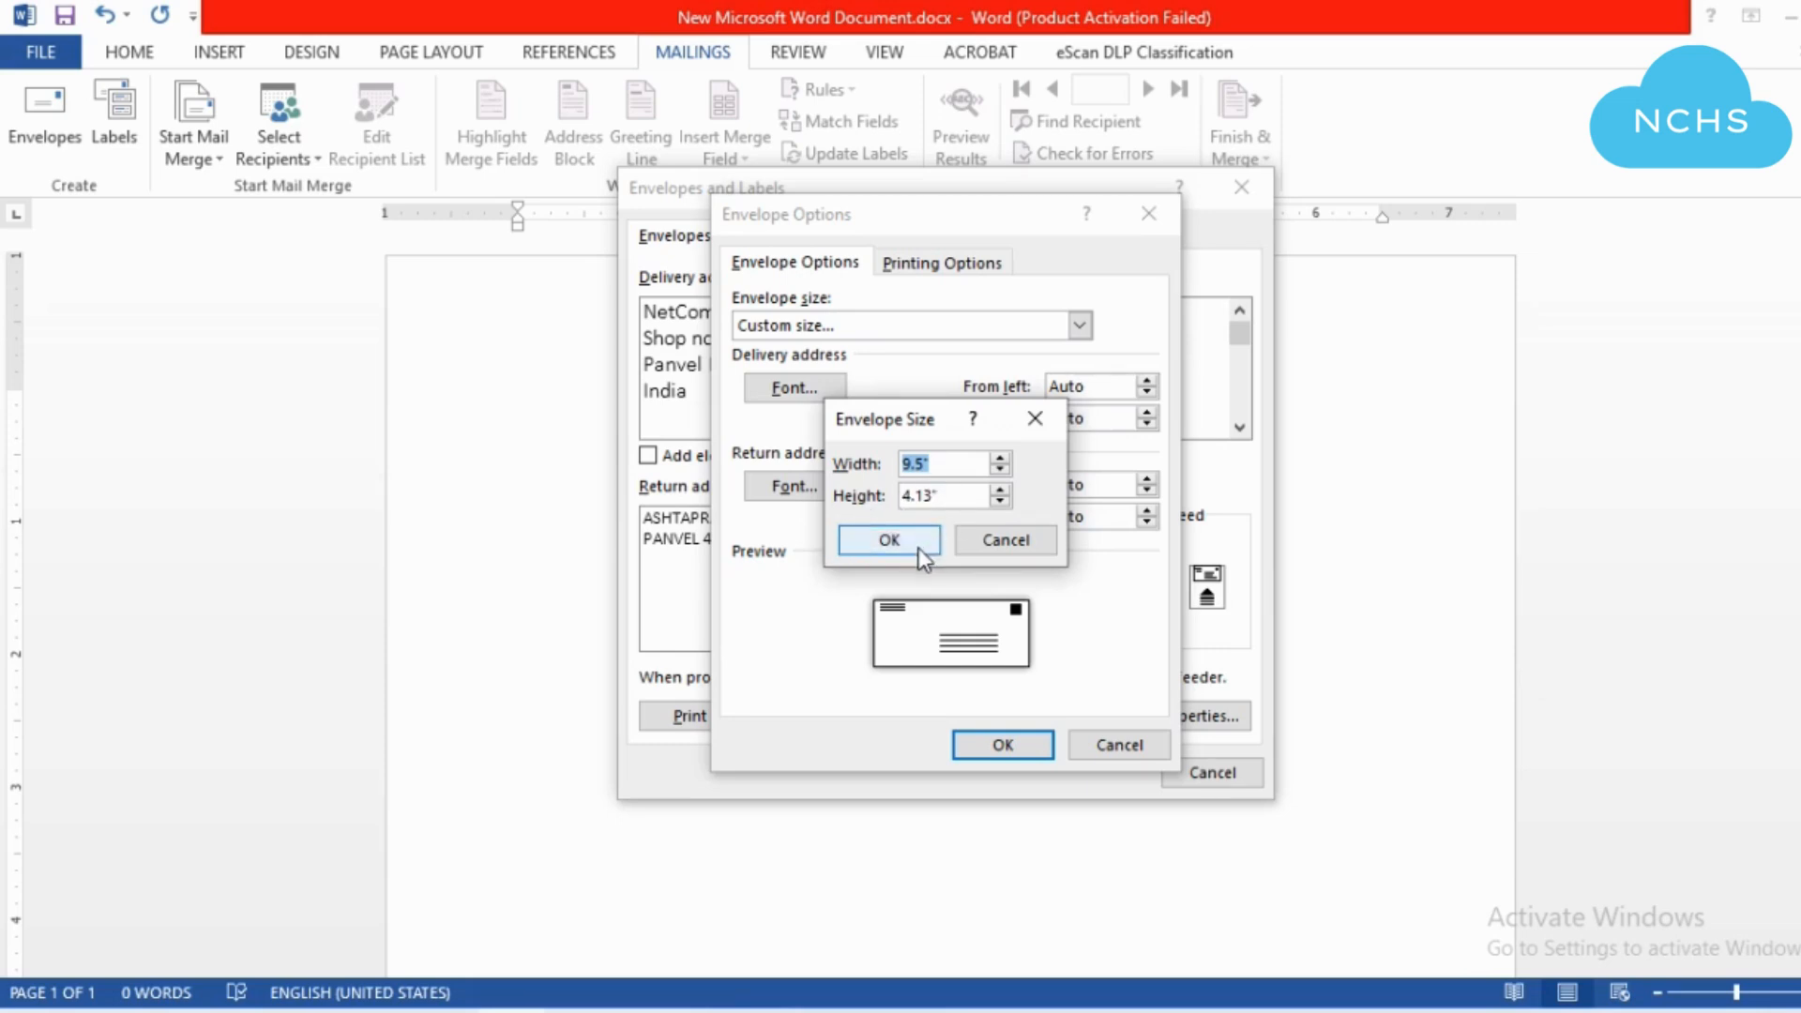
pyautogui.click(998, 542)
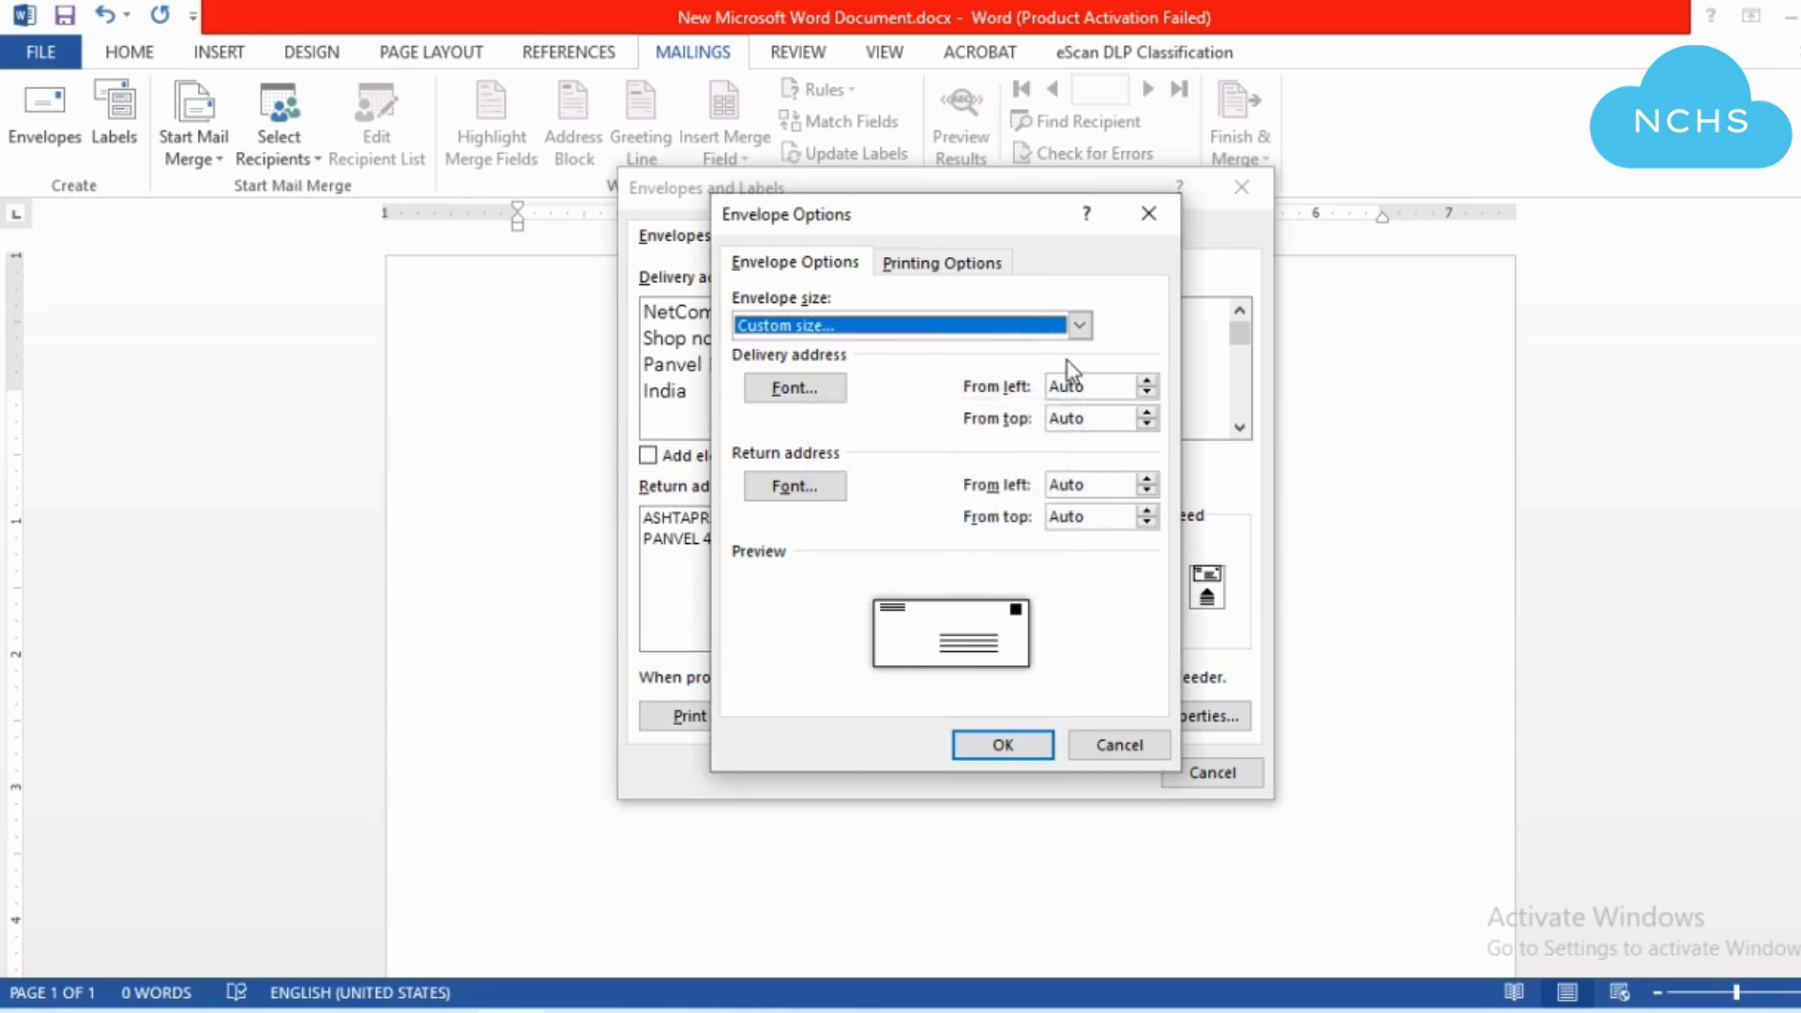
pyautogui.click(1080, 334)
pyautogui.moveTo(1083, 481); pyautogui.dragTo(1090, 373)
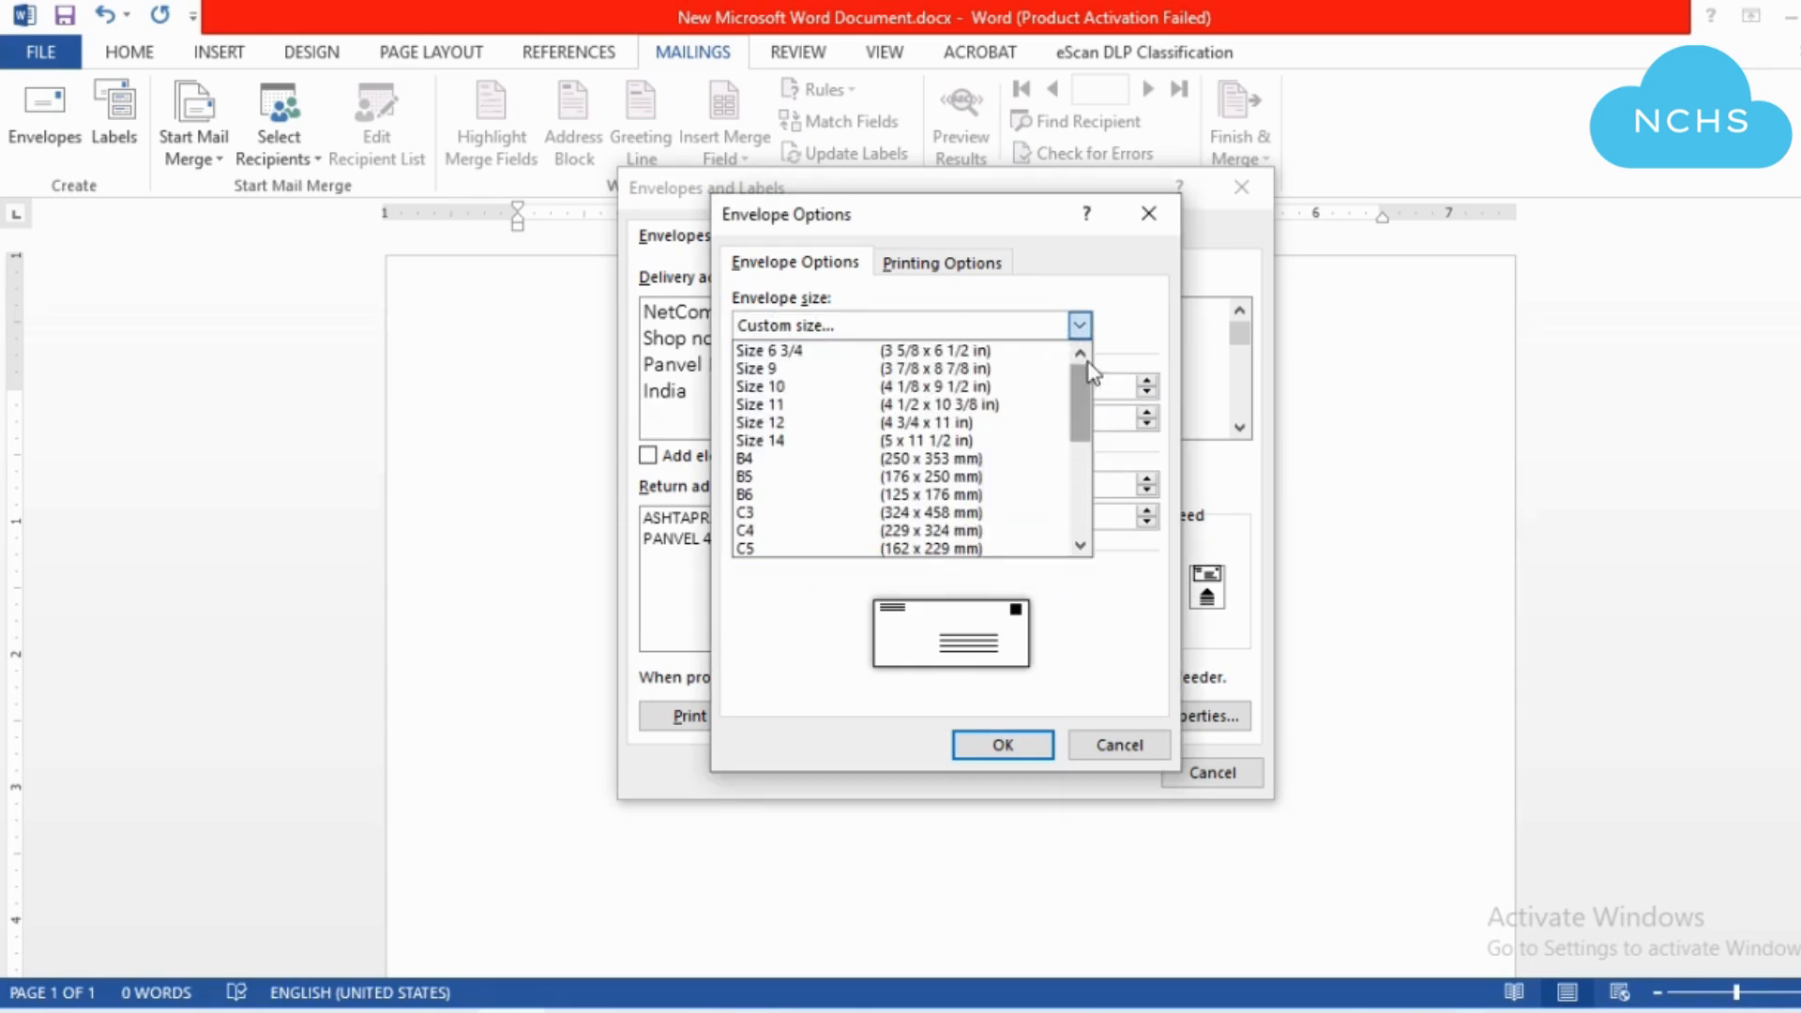
pyautogui.click(880, 386)
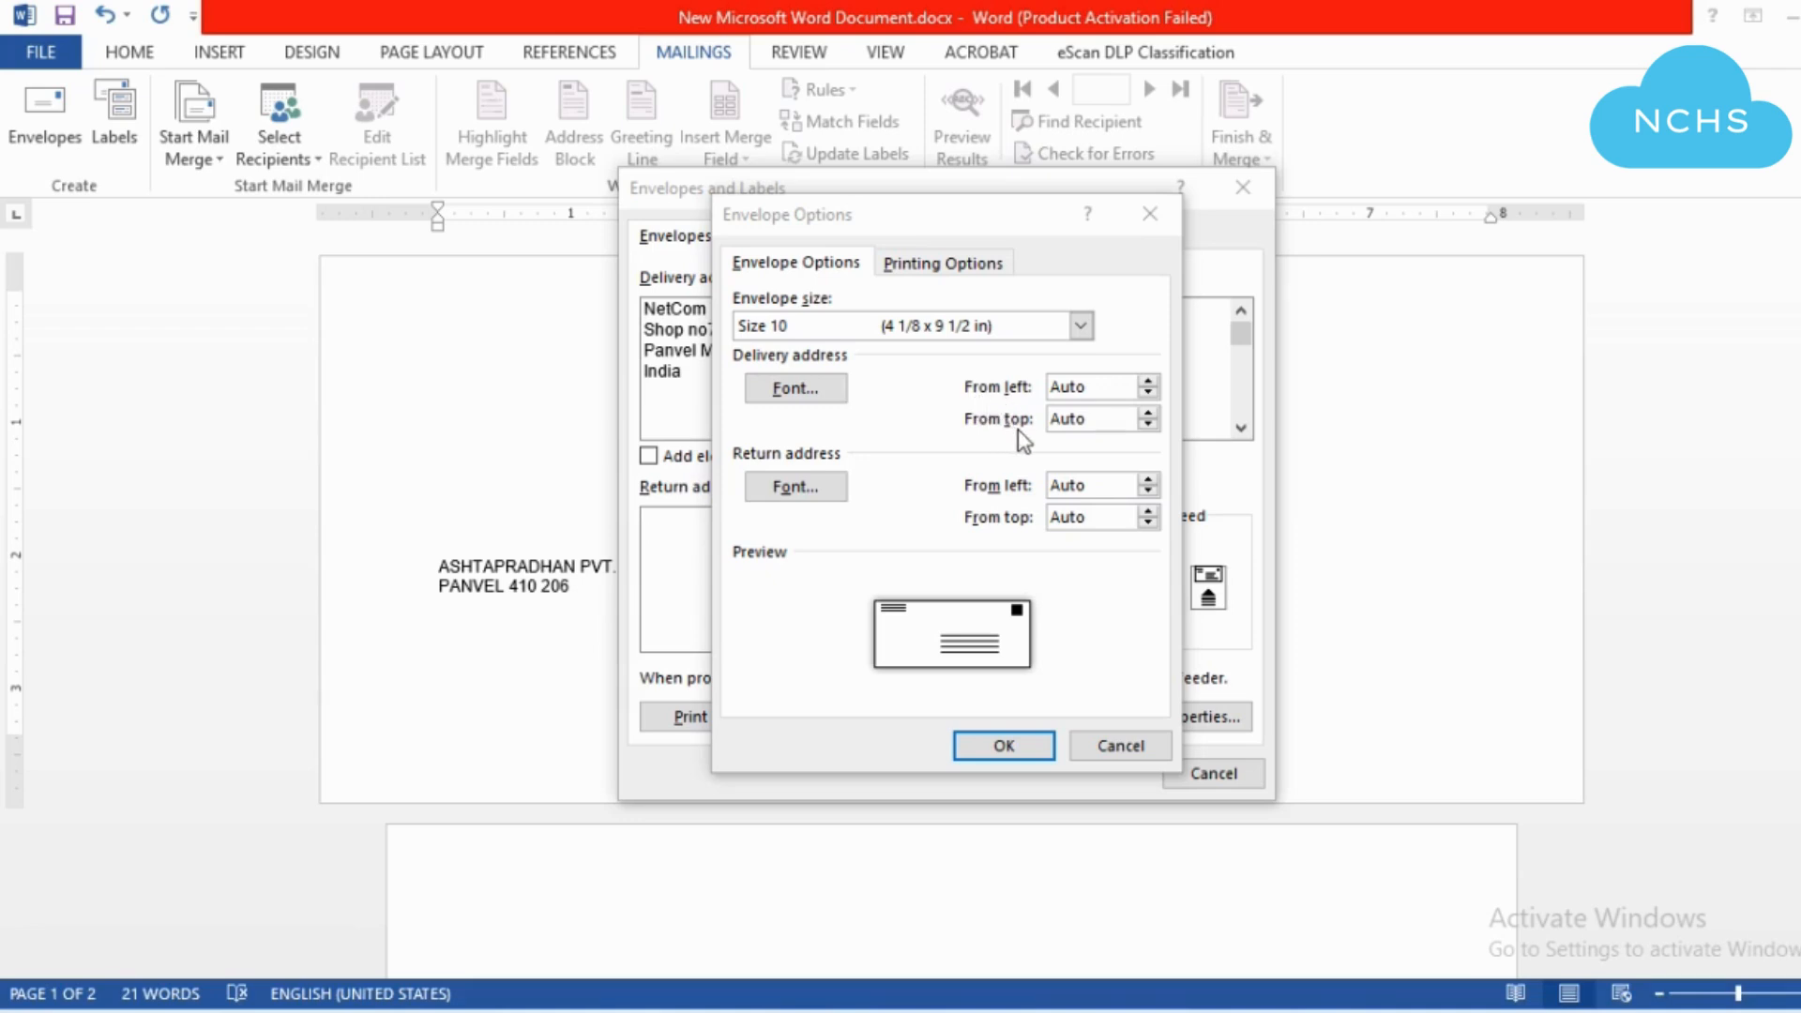
# Position the delivery address 1.6" from the envelope's left edge, increase its distance from the top edge, and accept the options
pyautogui.click(1148, 383)
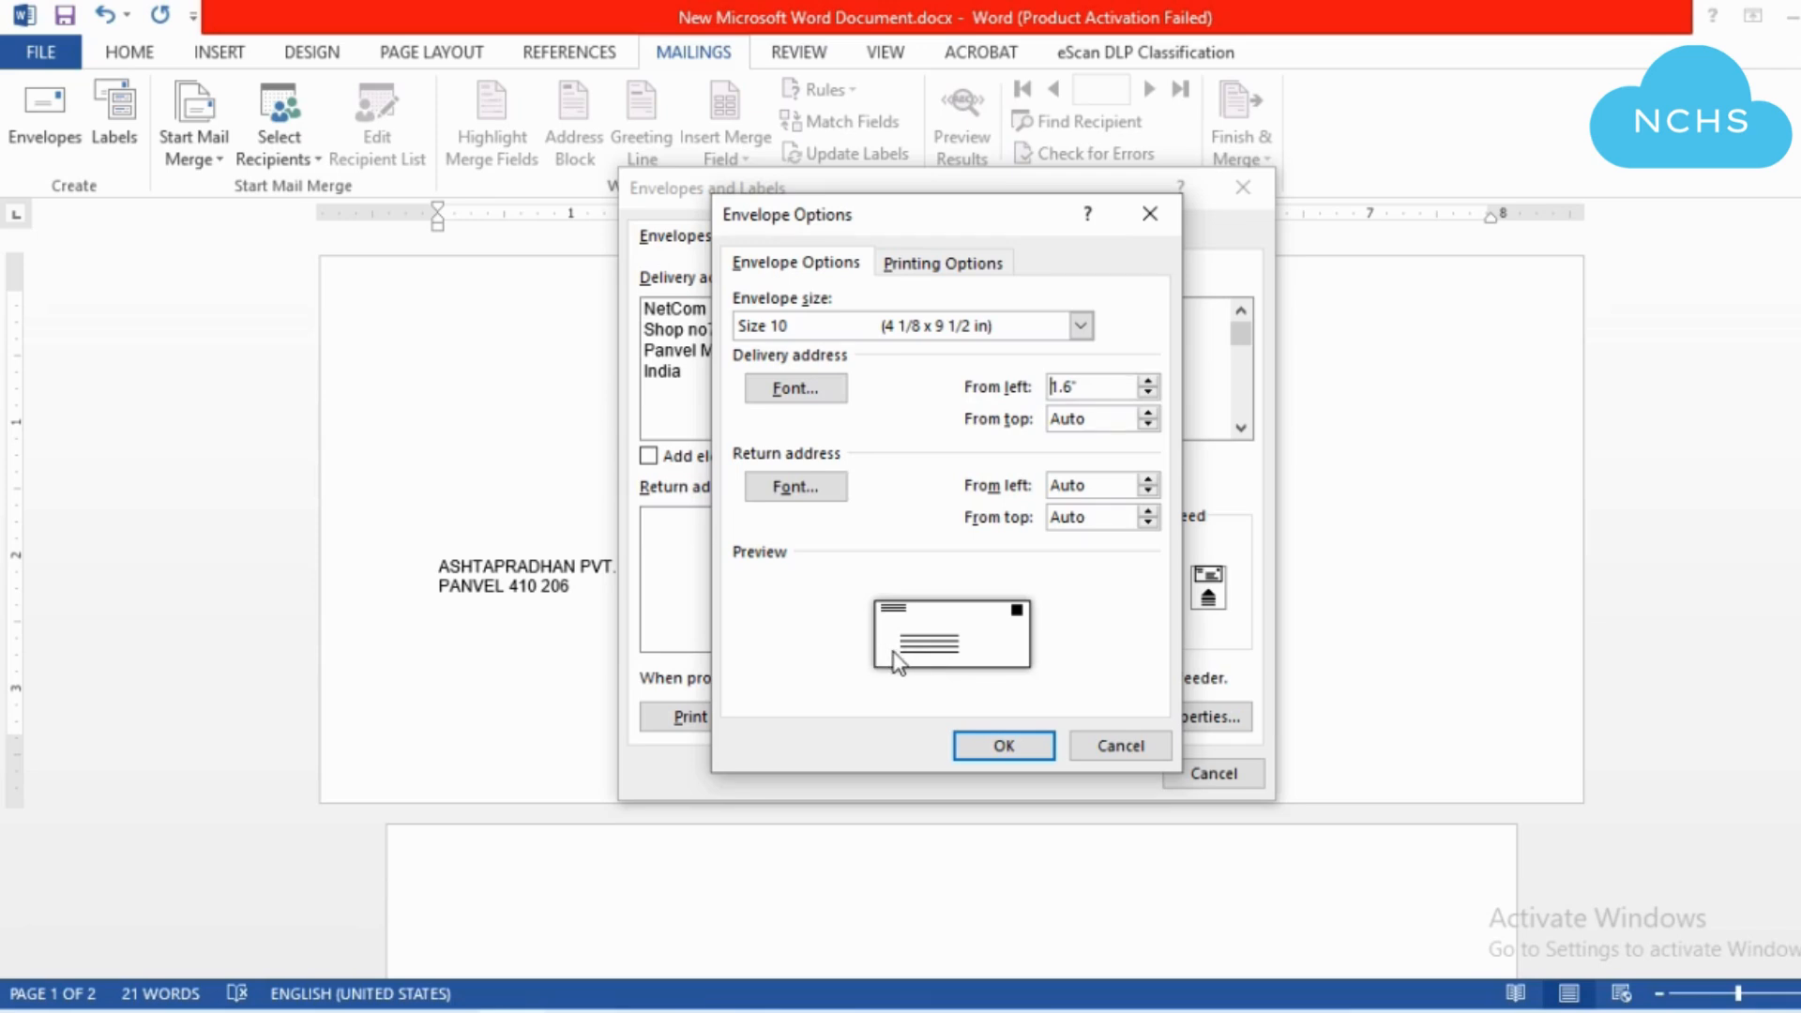
pyautogui.click(1148, 412)
pyautogui.click(1148, 413)
pyautogui.click(1148, 413)
pyautogui.click(1148, 413)
pyautogui.click(1148, 413)
pyautogui.click(1007, 747)
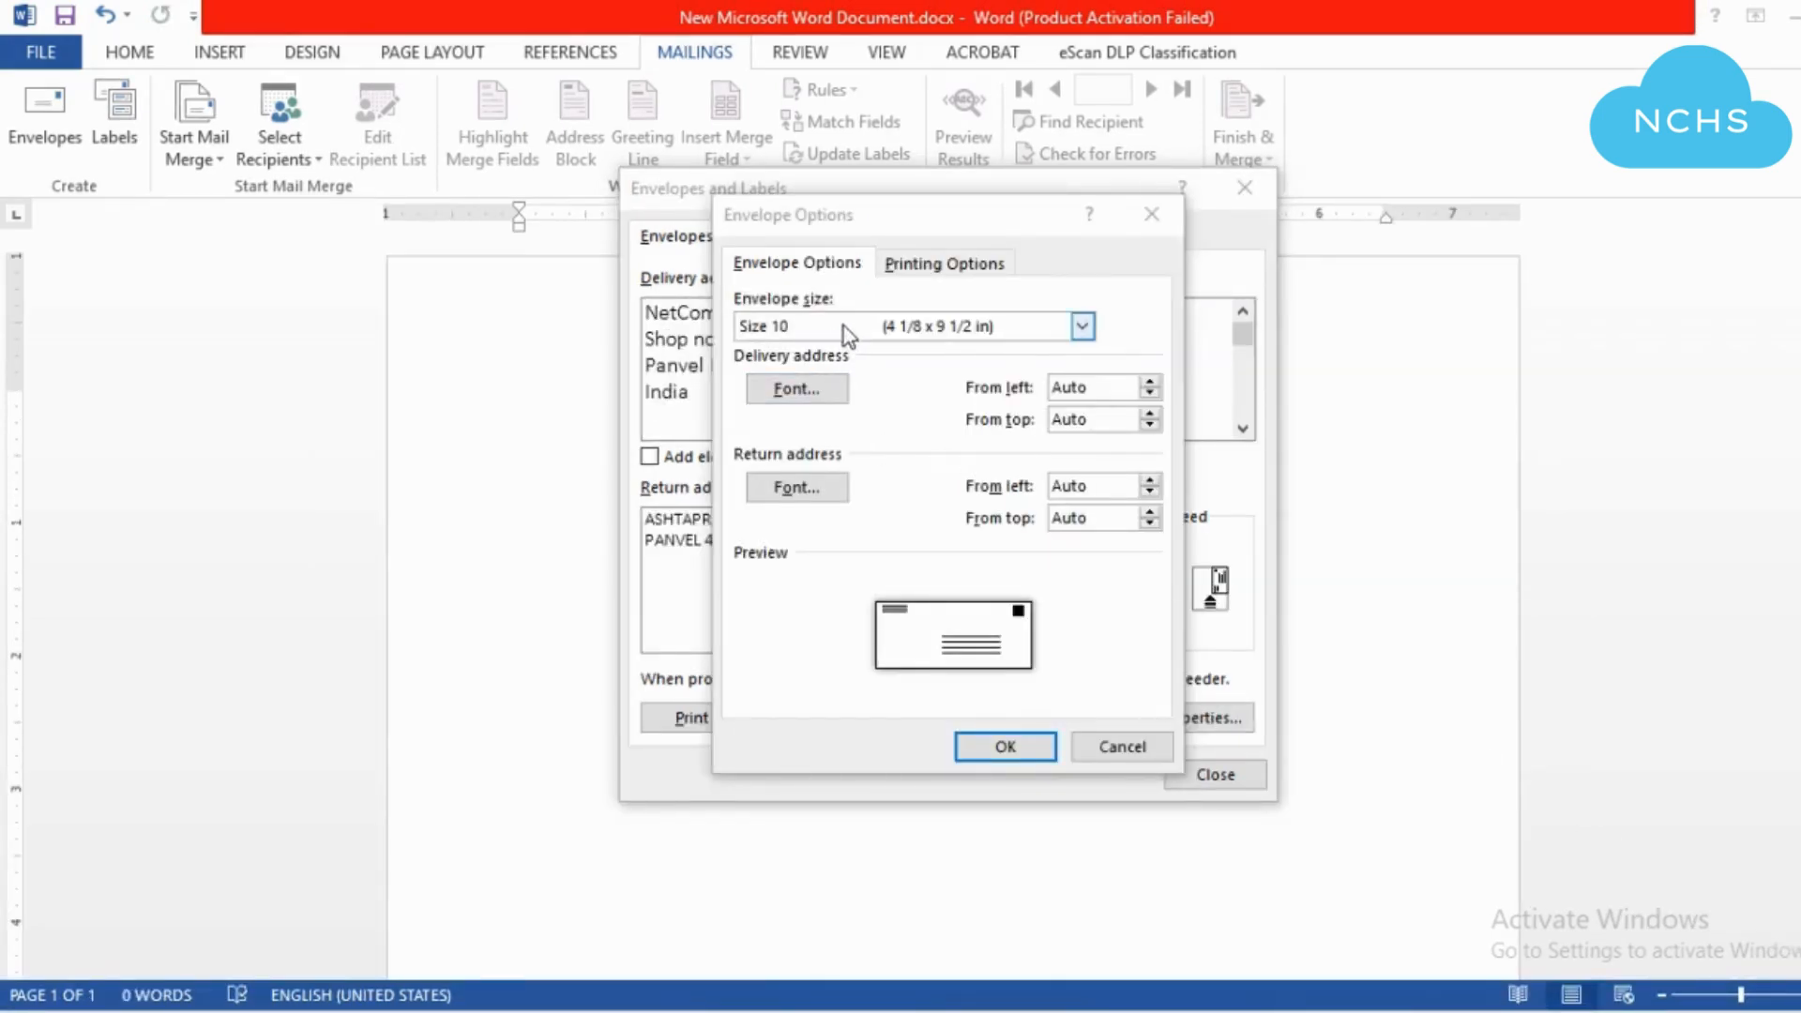
# Set the envelope's printing options to face up with the centred horizontal feed method
pyautogui.click(946, 265)
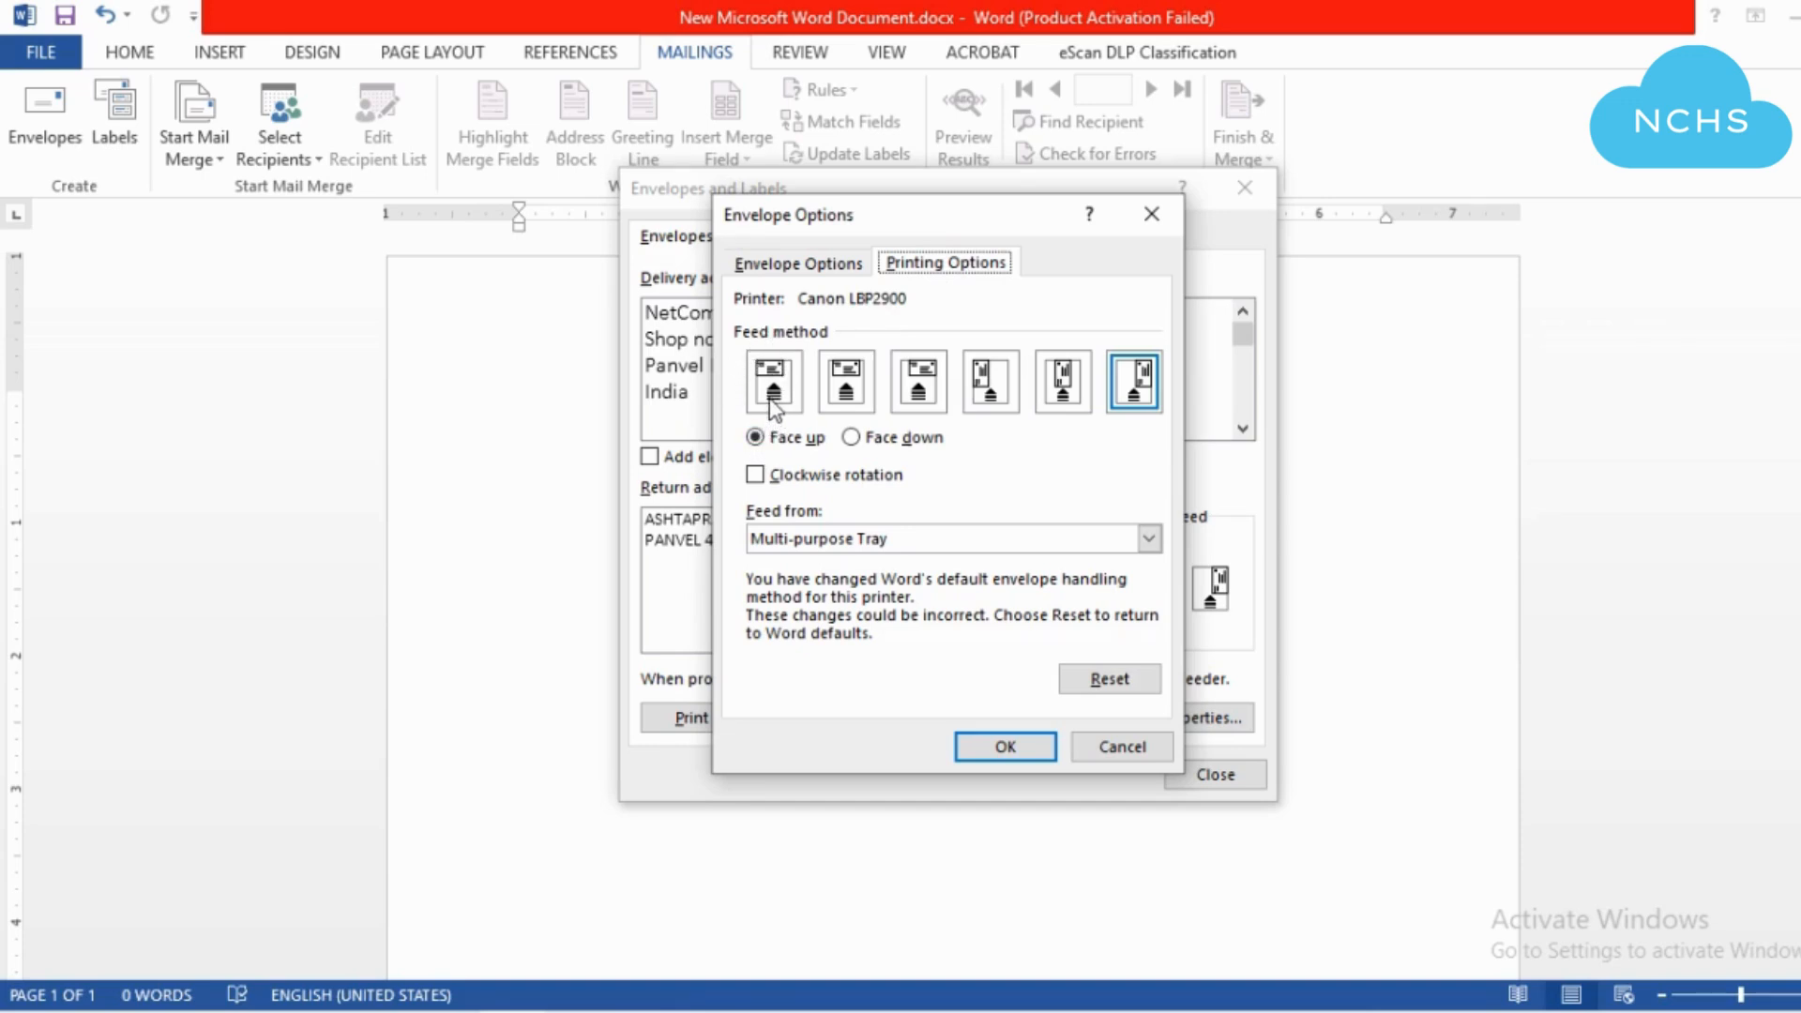
pyautogui.click(782, 442)
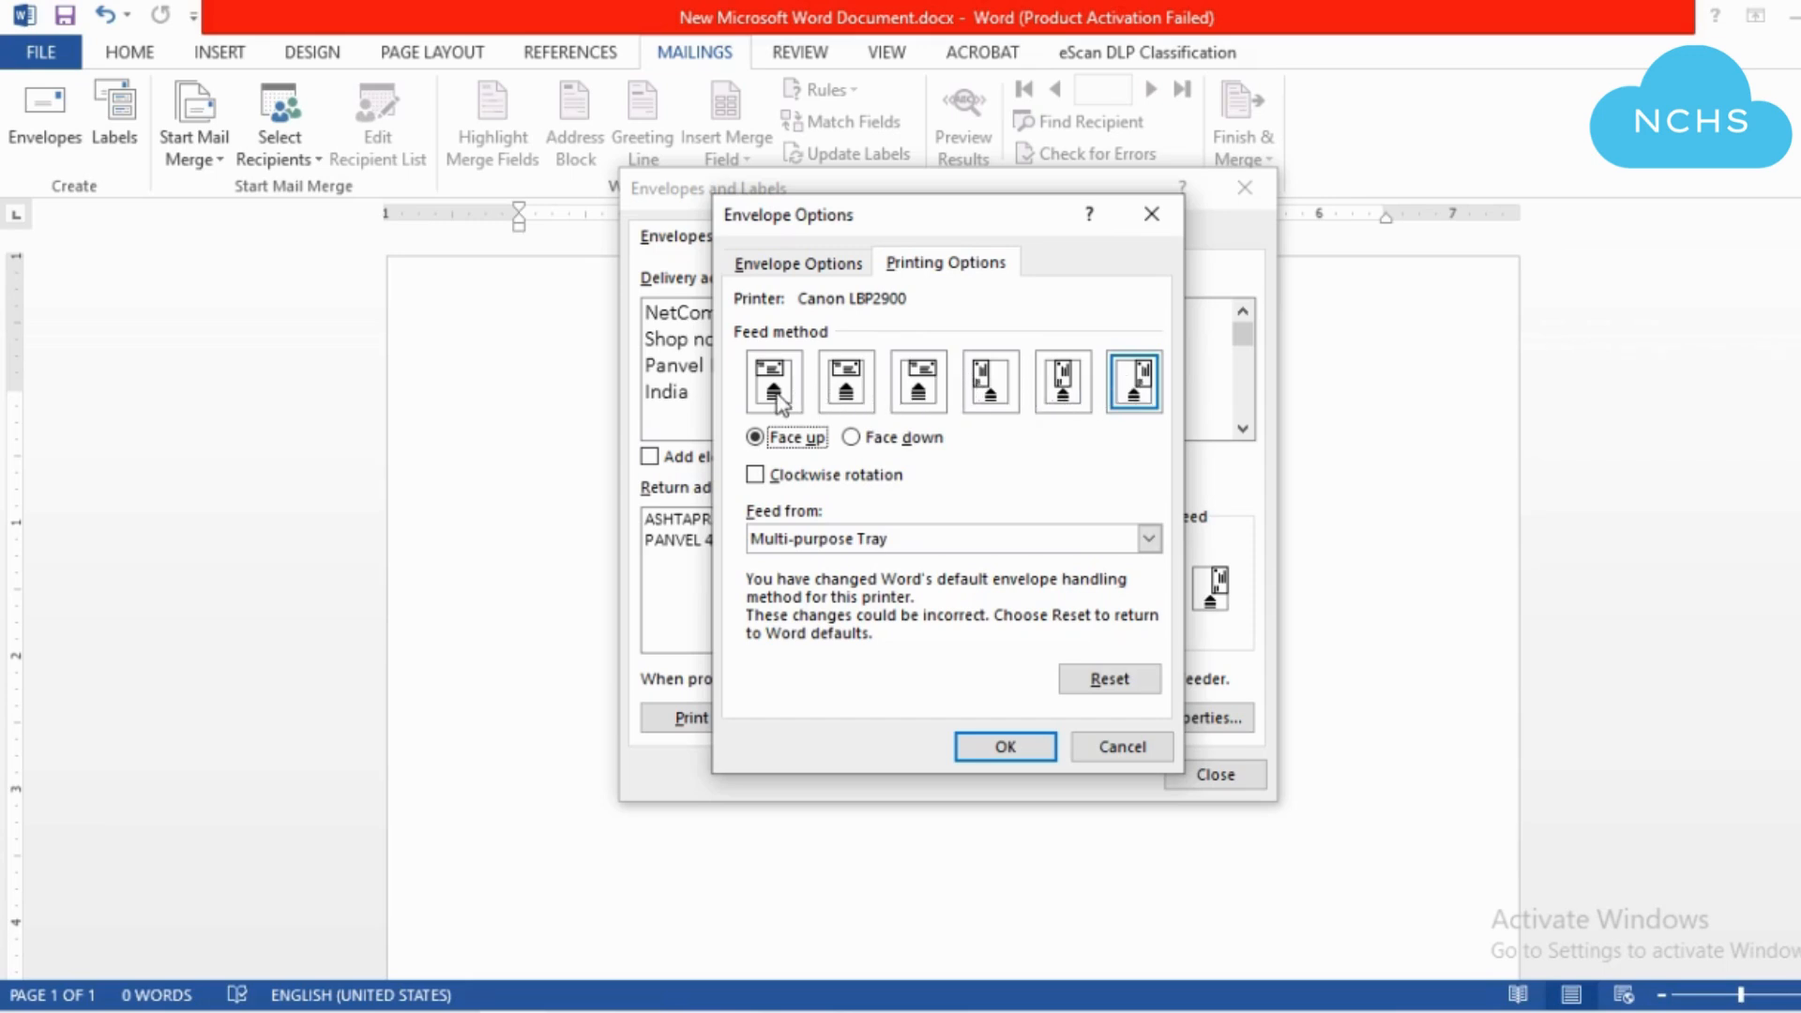
pyautogui.click(847, 399)
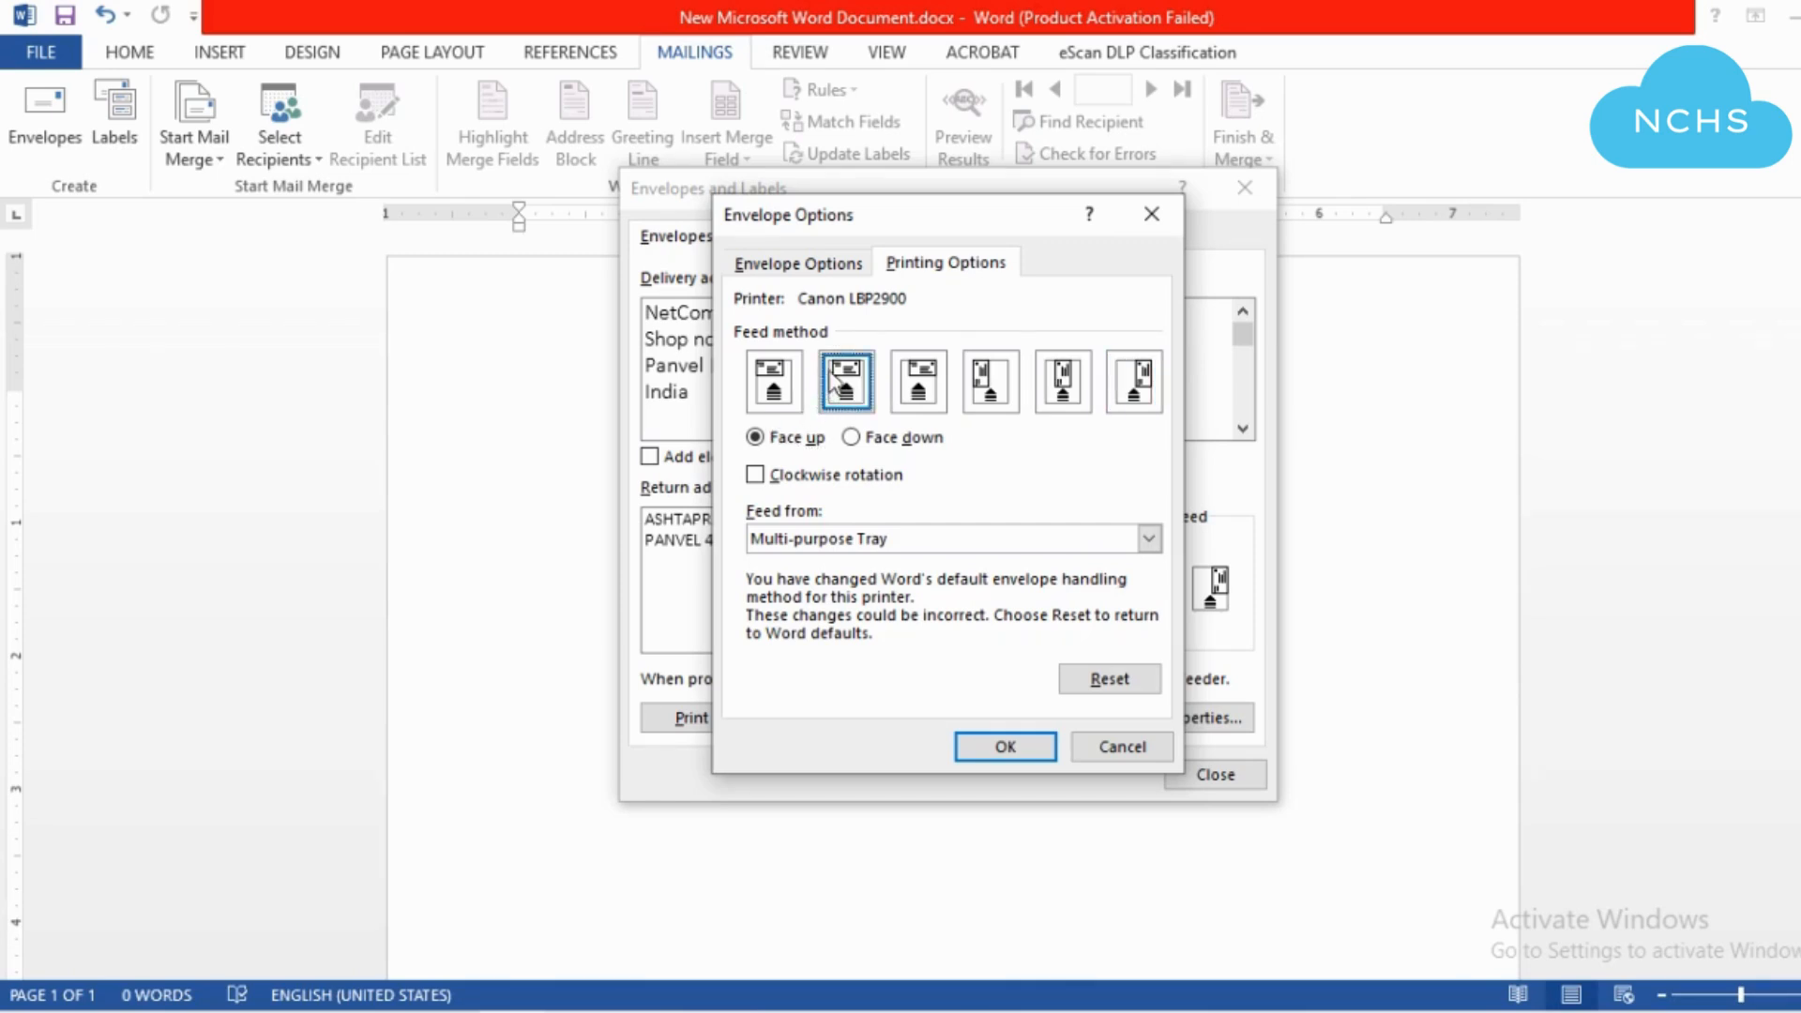
pyautogui.click(1035, 750)
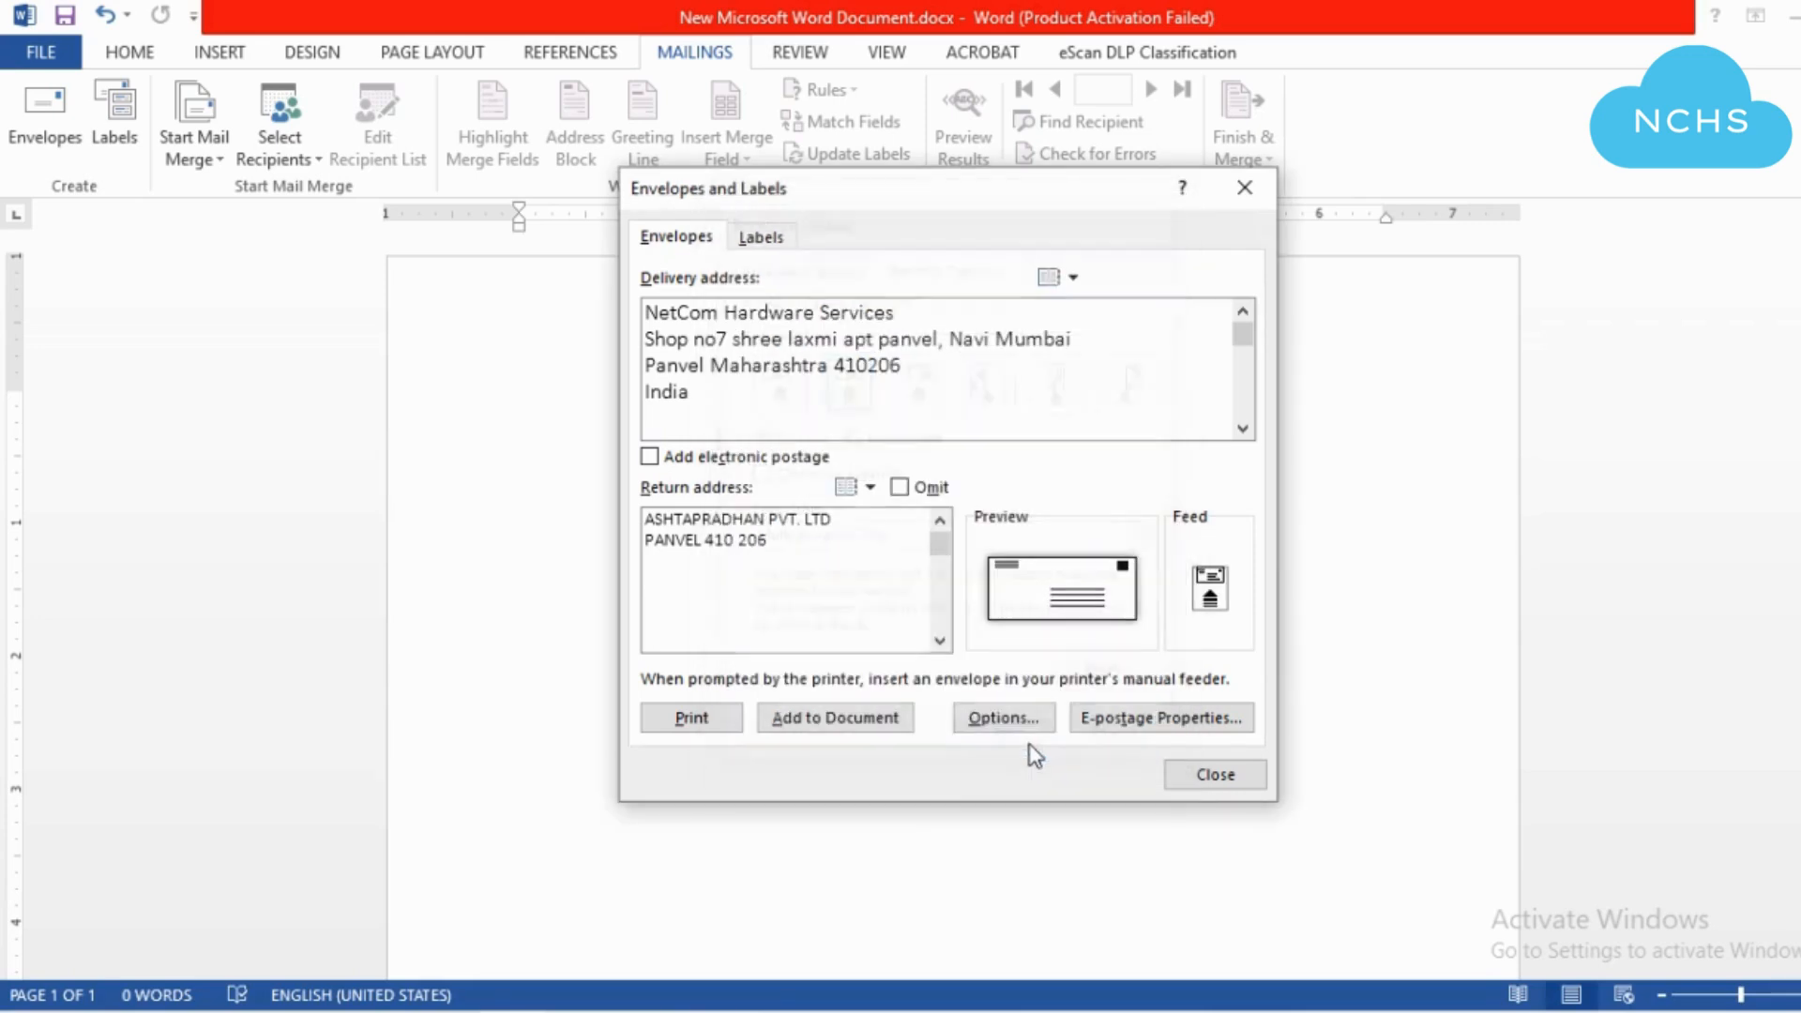
# Add the envelope to the document and move the delivery address block up near the envelope's upper edge
pyautogui.click(805, 725)
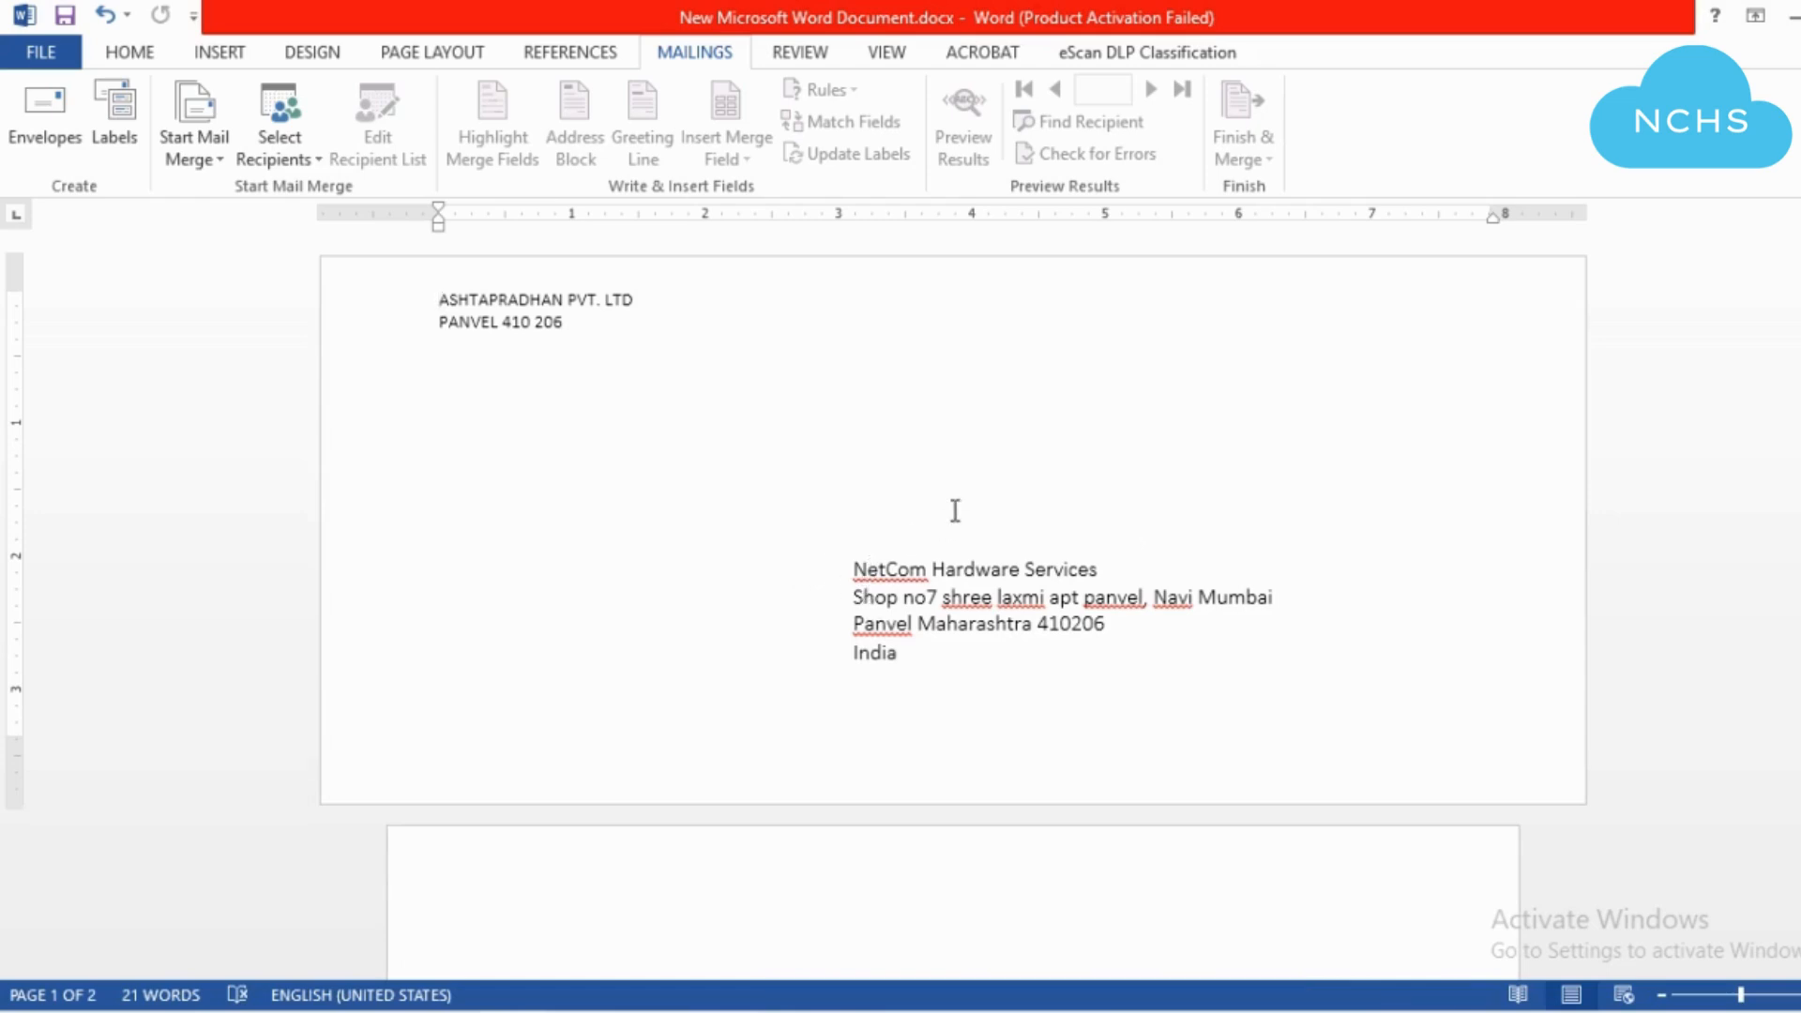
pyautogui.click(902, 587)
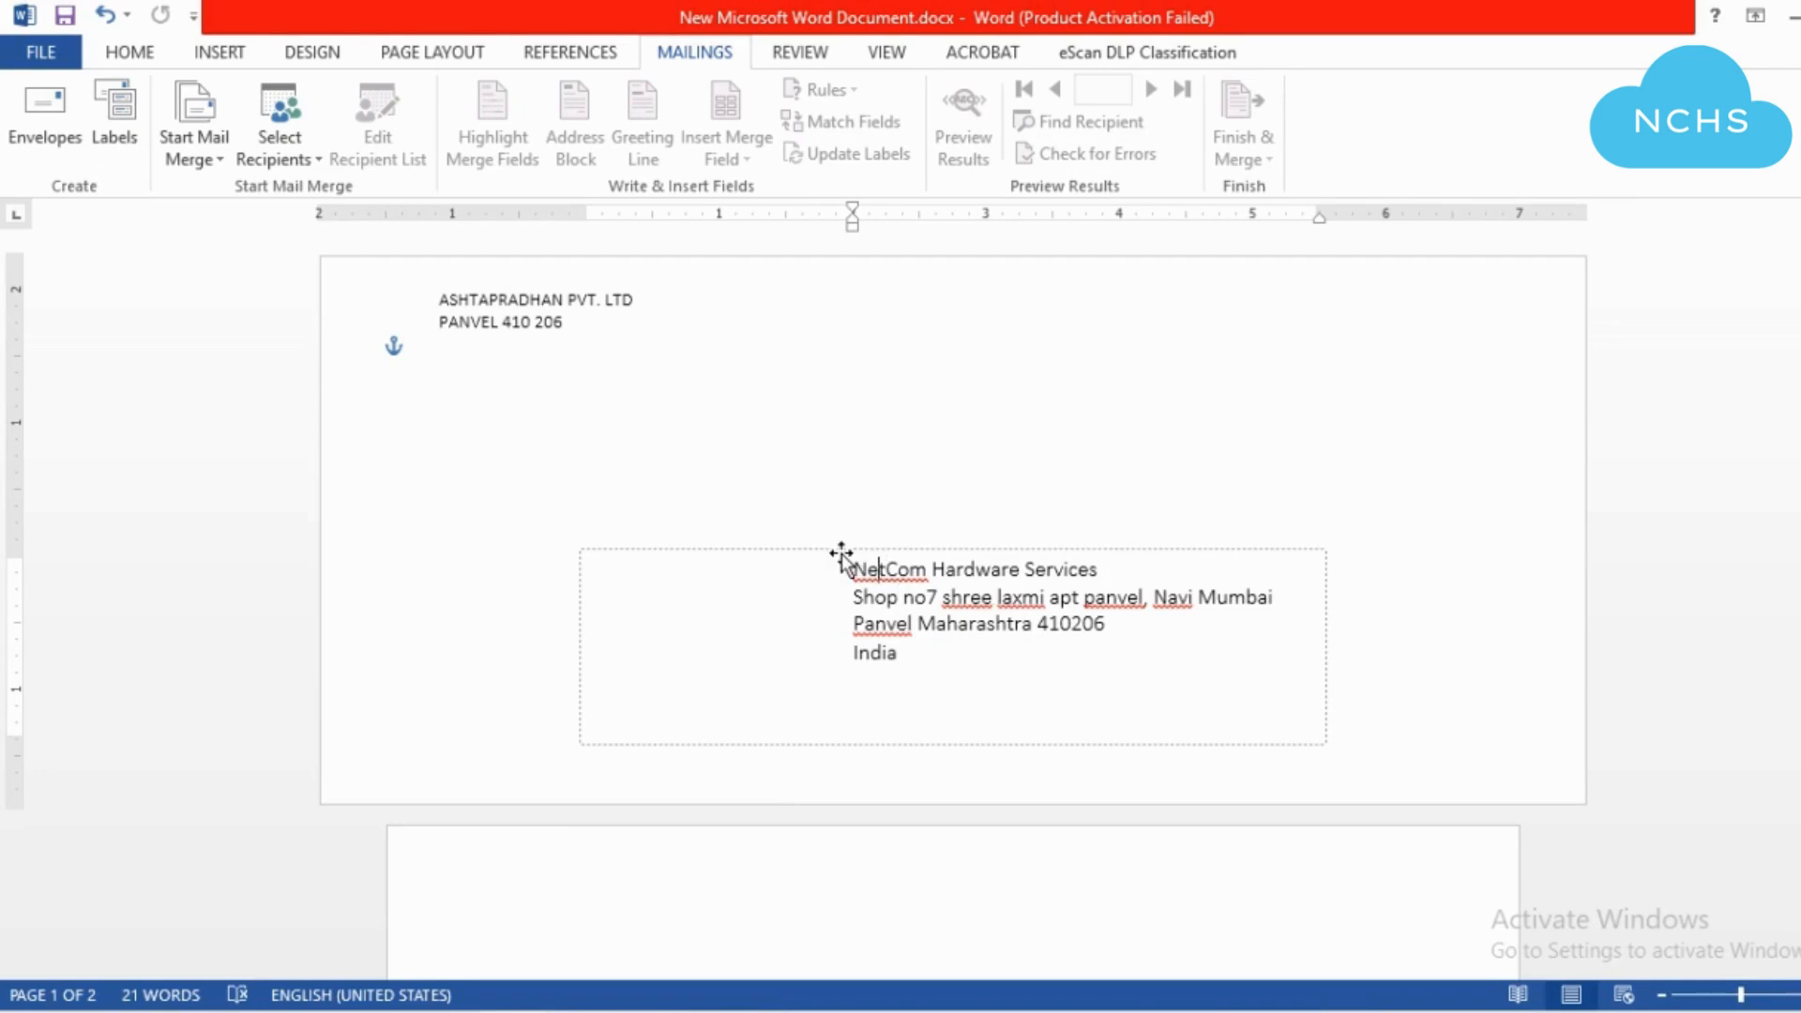
pyautogui.moveTo(841, 554); pyautogui.dragTo(859, 333)
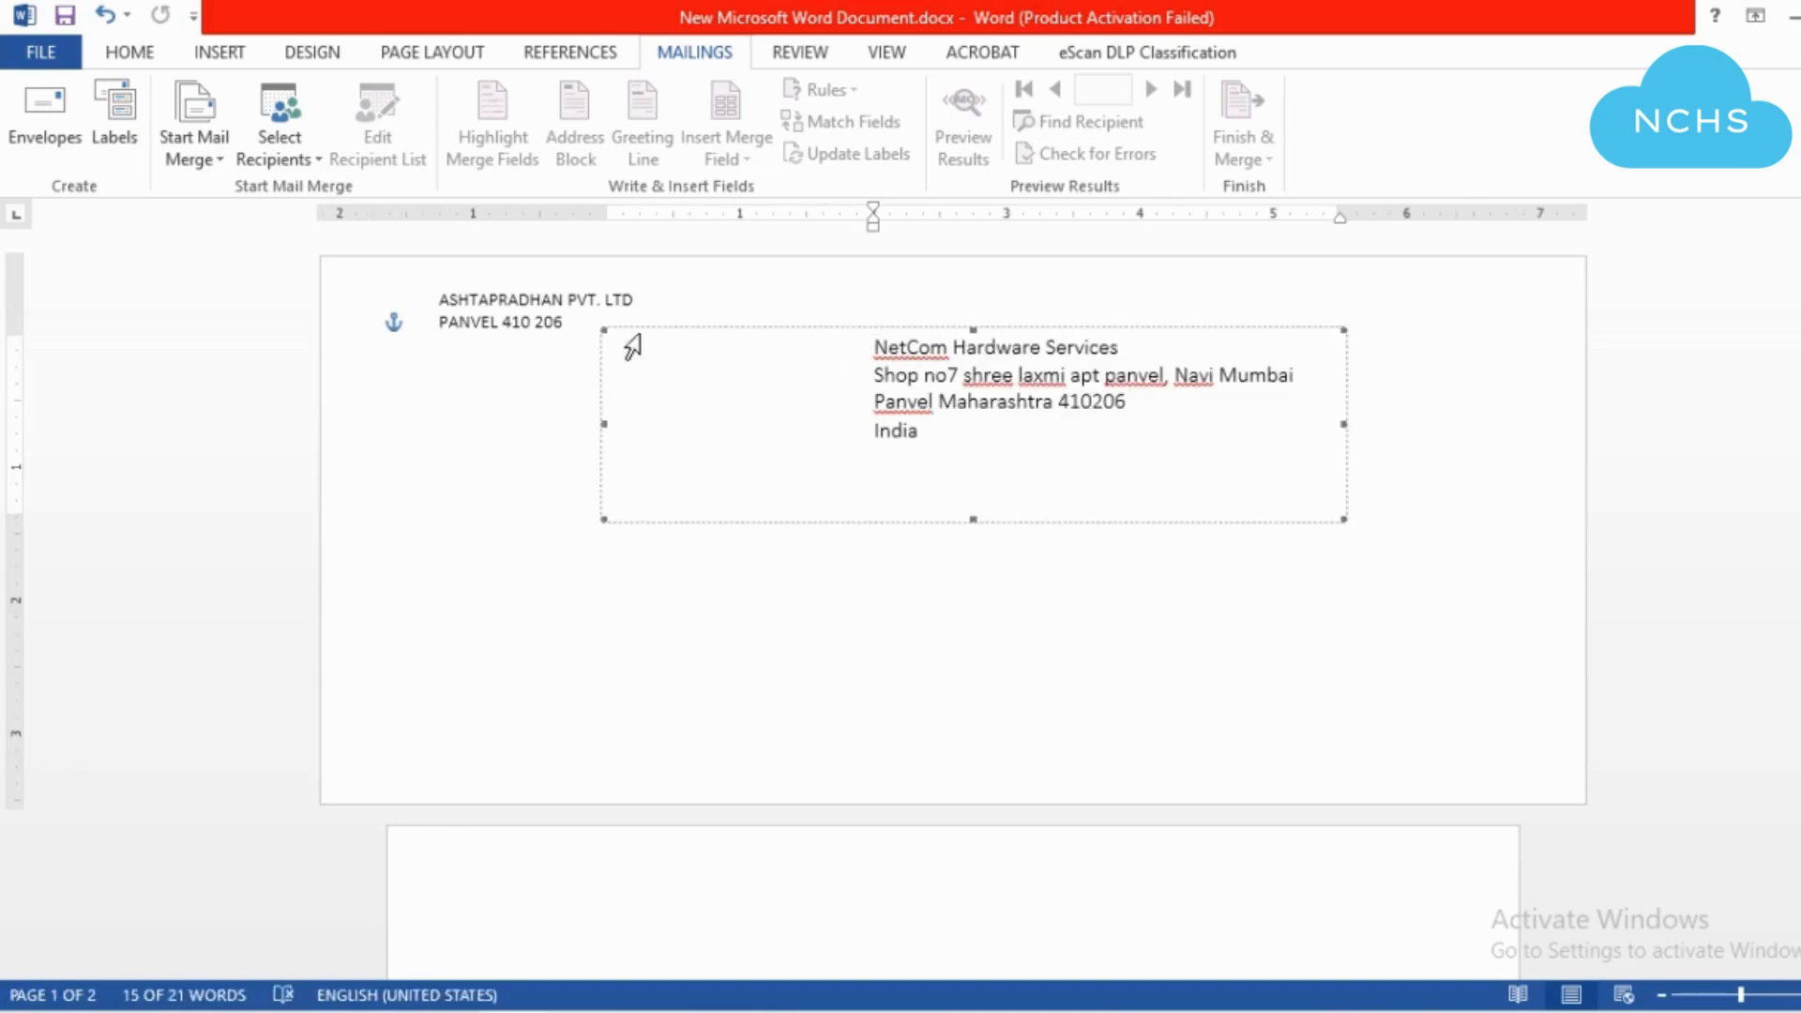
# Insert twelve blank lines above the return address to shift it below the delivery address block
pyautogui.click(430, 296)
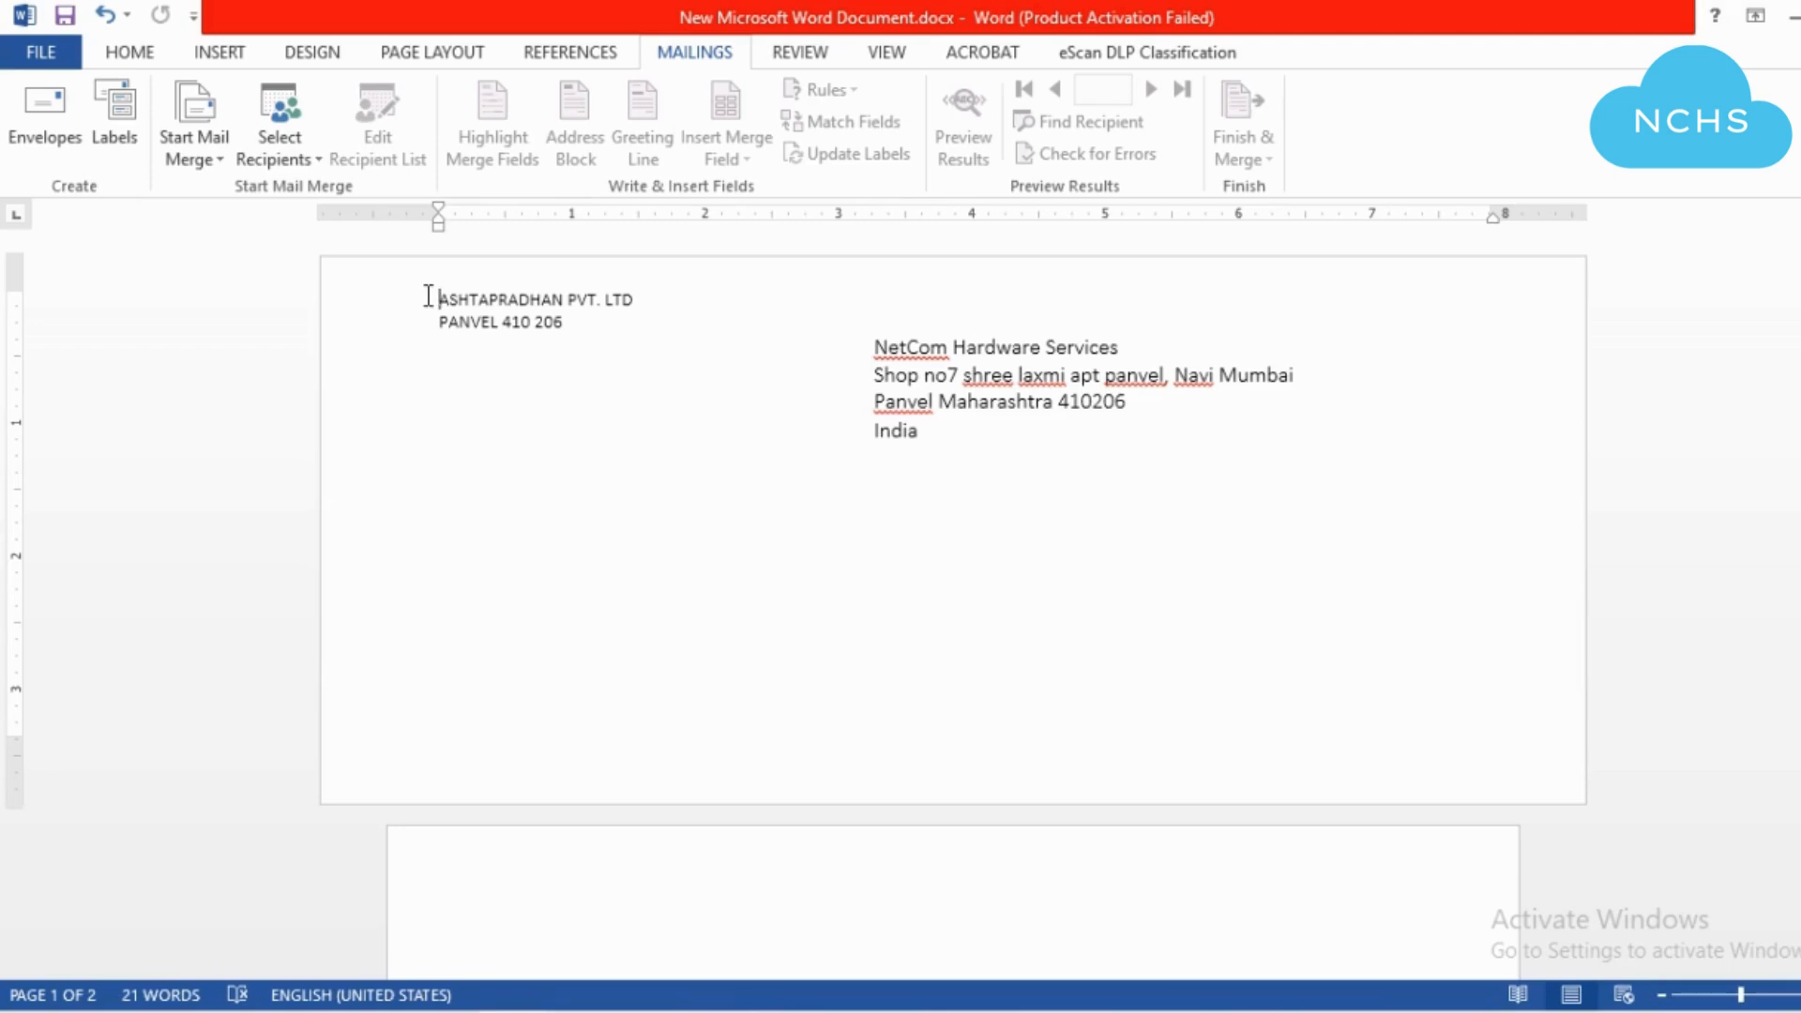
pyautogui.press('Return')
pyautogui.press('Return')
pyautogui.press('Return')
pyautogui.press('Return')
pyautogui.press('Return')
pyautogui.press('Return')
pyautogui.press('Return')
pyautogui.press('Return')
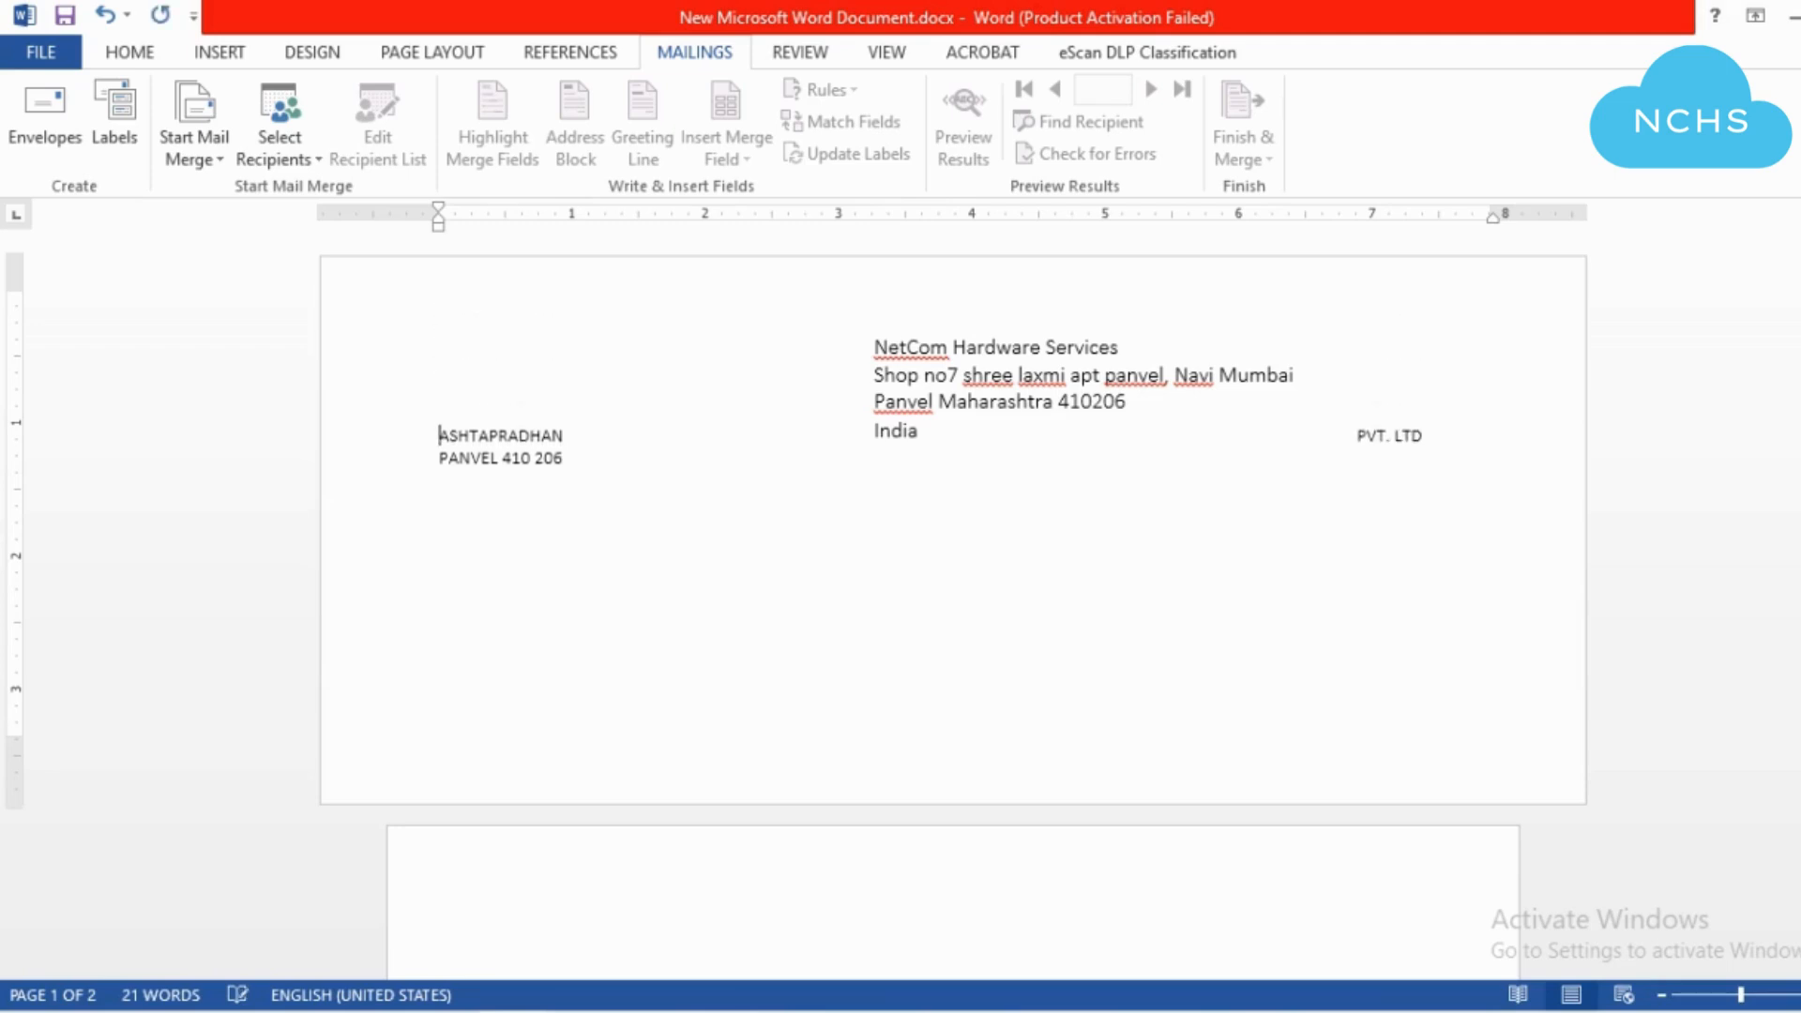
pyautogui.press('Return')
pyautogui.press('Return')
pyautogui.press('Return')
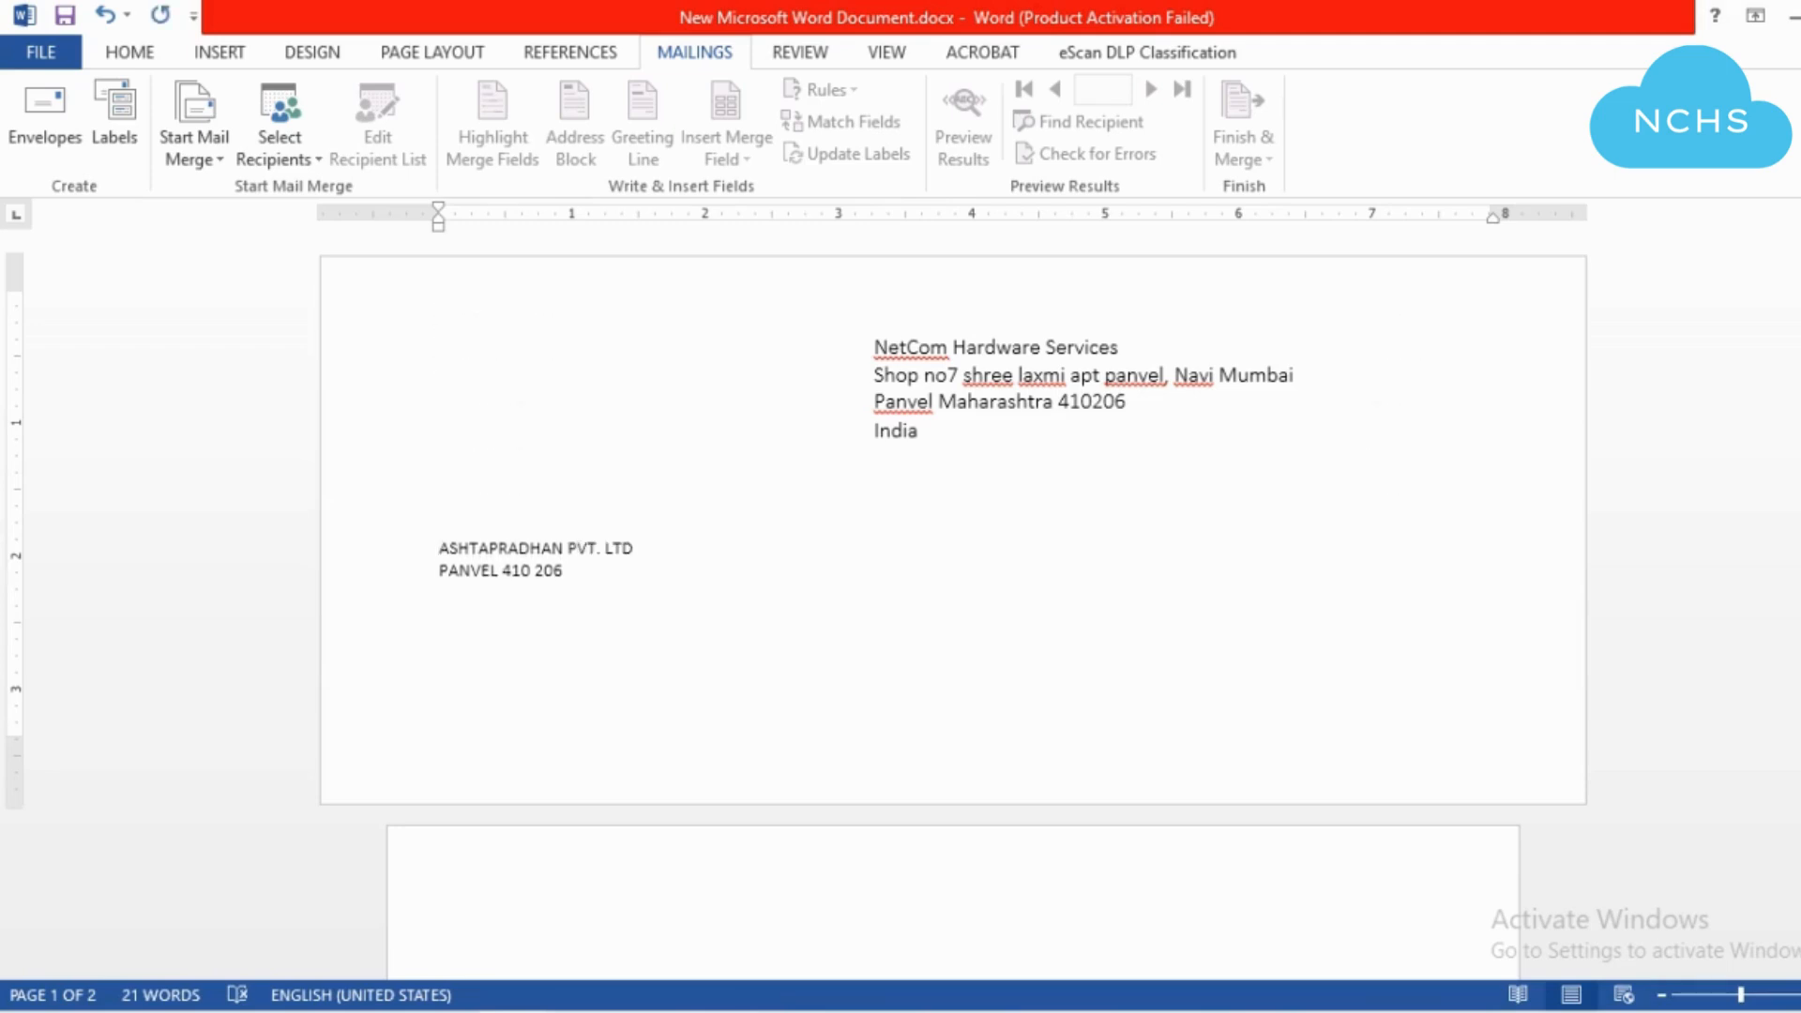
pyautogui.press('Return')
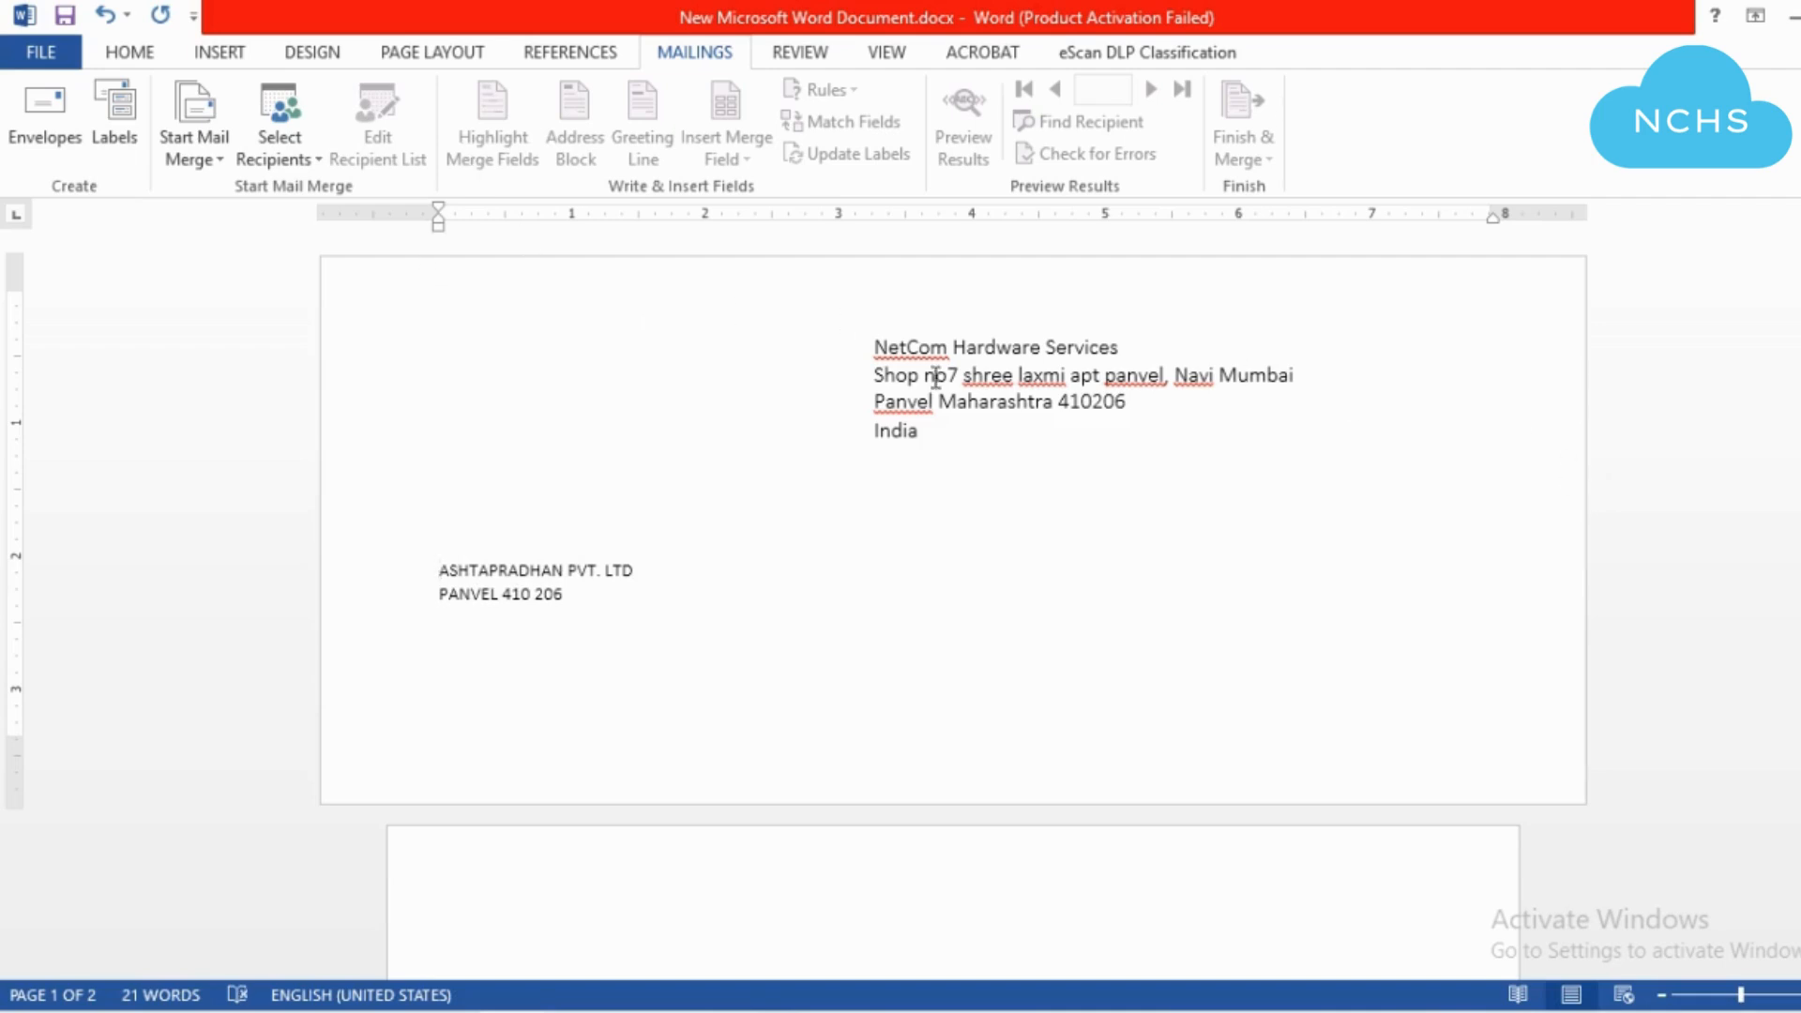
# Format the whole delivery address in Arial at size 11
pyautogui.click(929, 380)
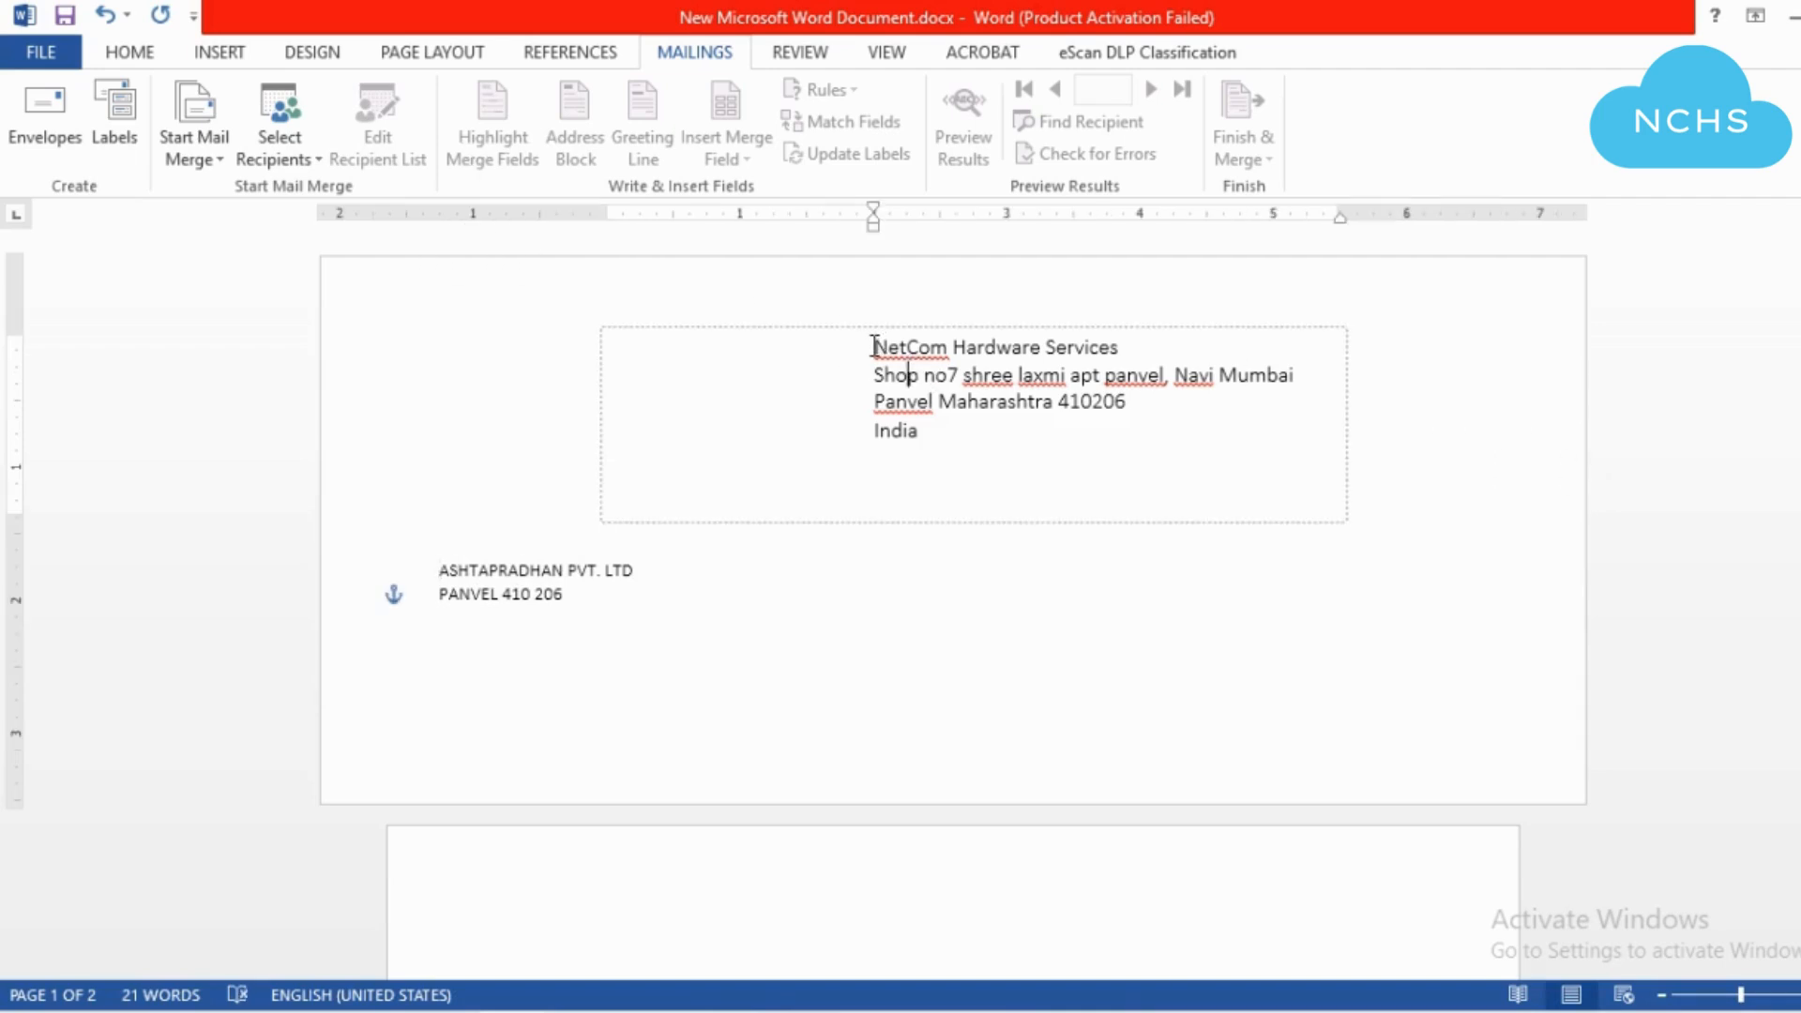
pyautogui.moveTo(879, 349); pyautogui.dragTo(997, 418)
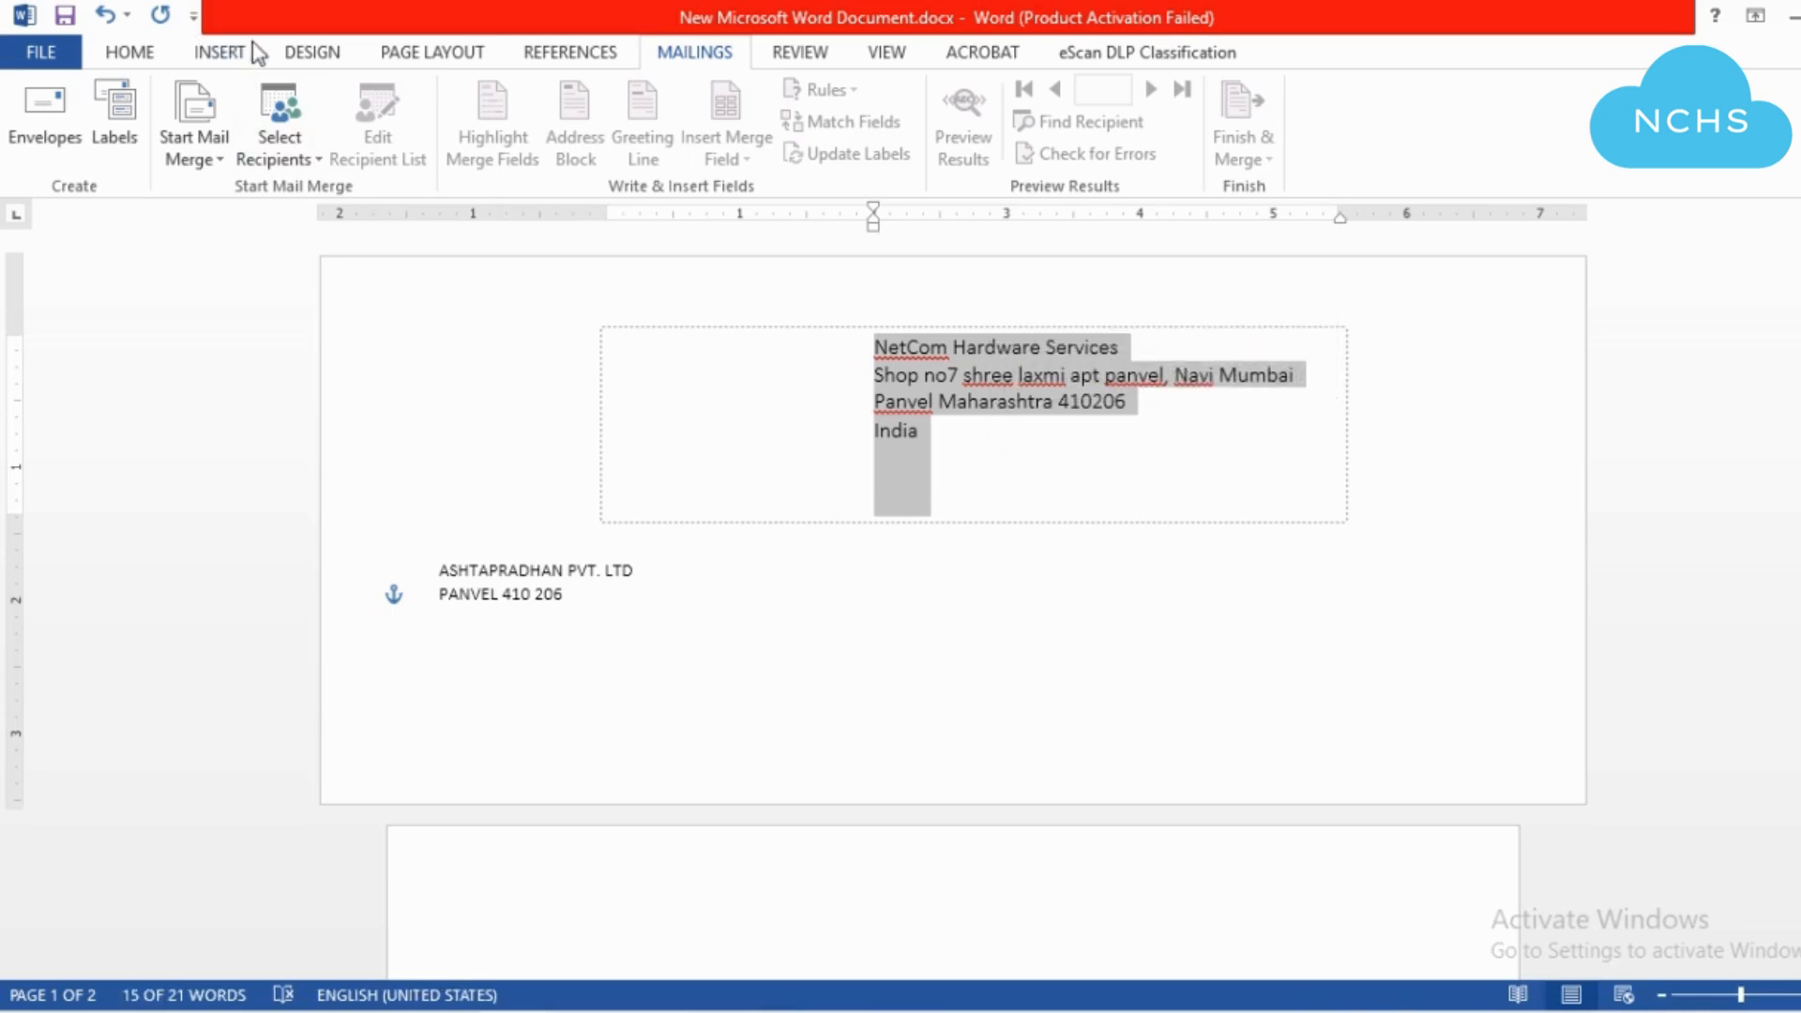
pyautogui.click(122, 55)
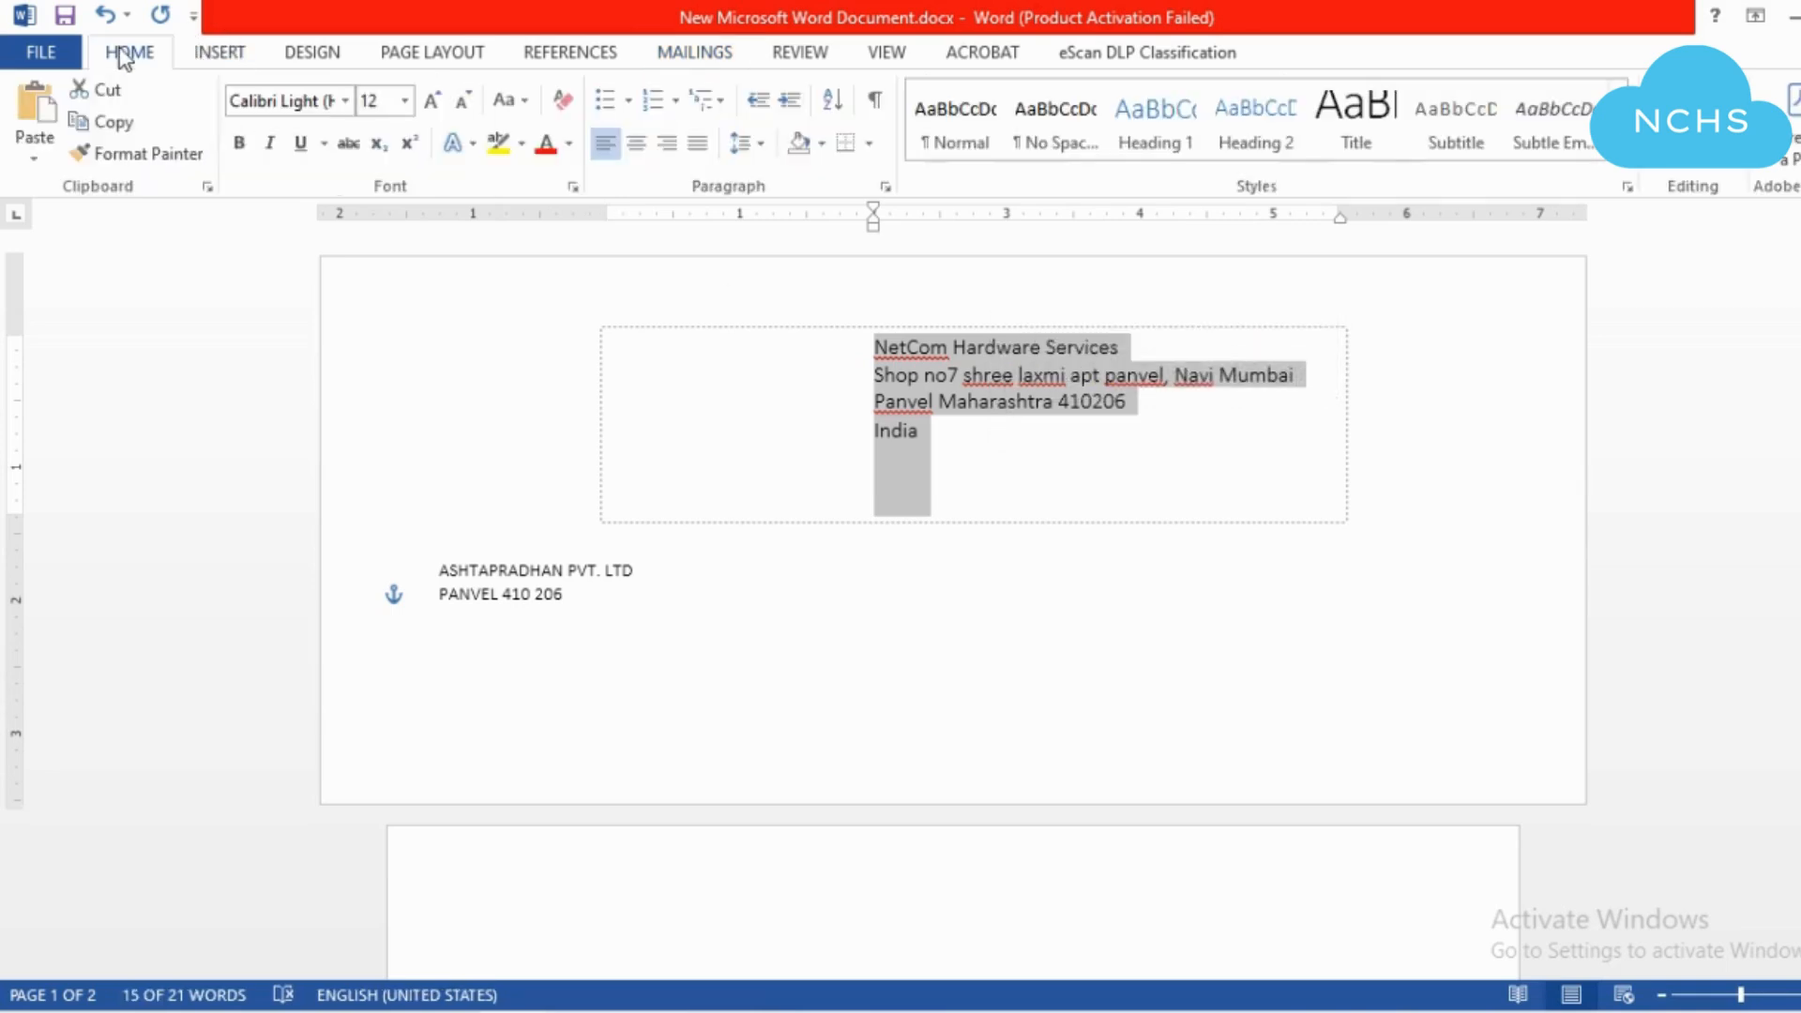
pyautogui.click(344, 101)
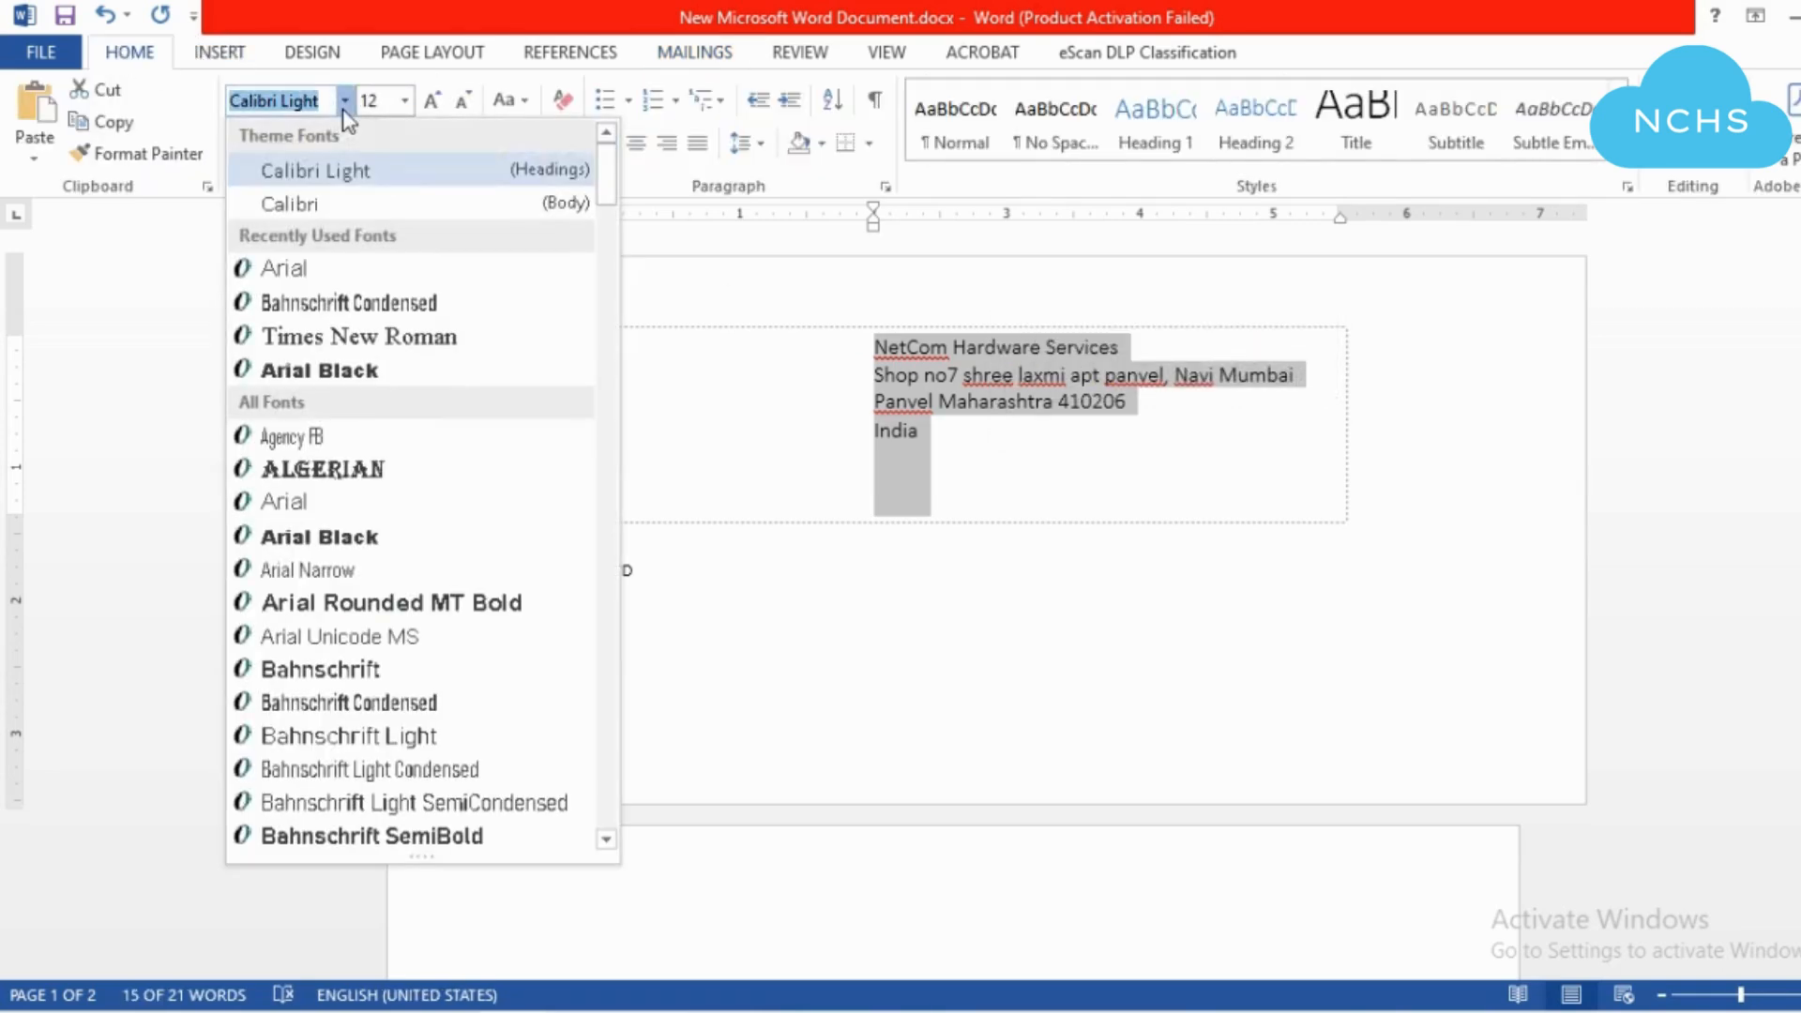
pyautogui.click(286, 502)
pyautogui.click(405, 102)
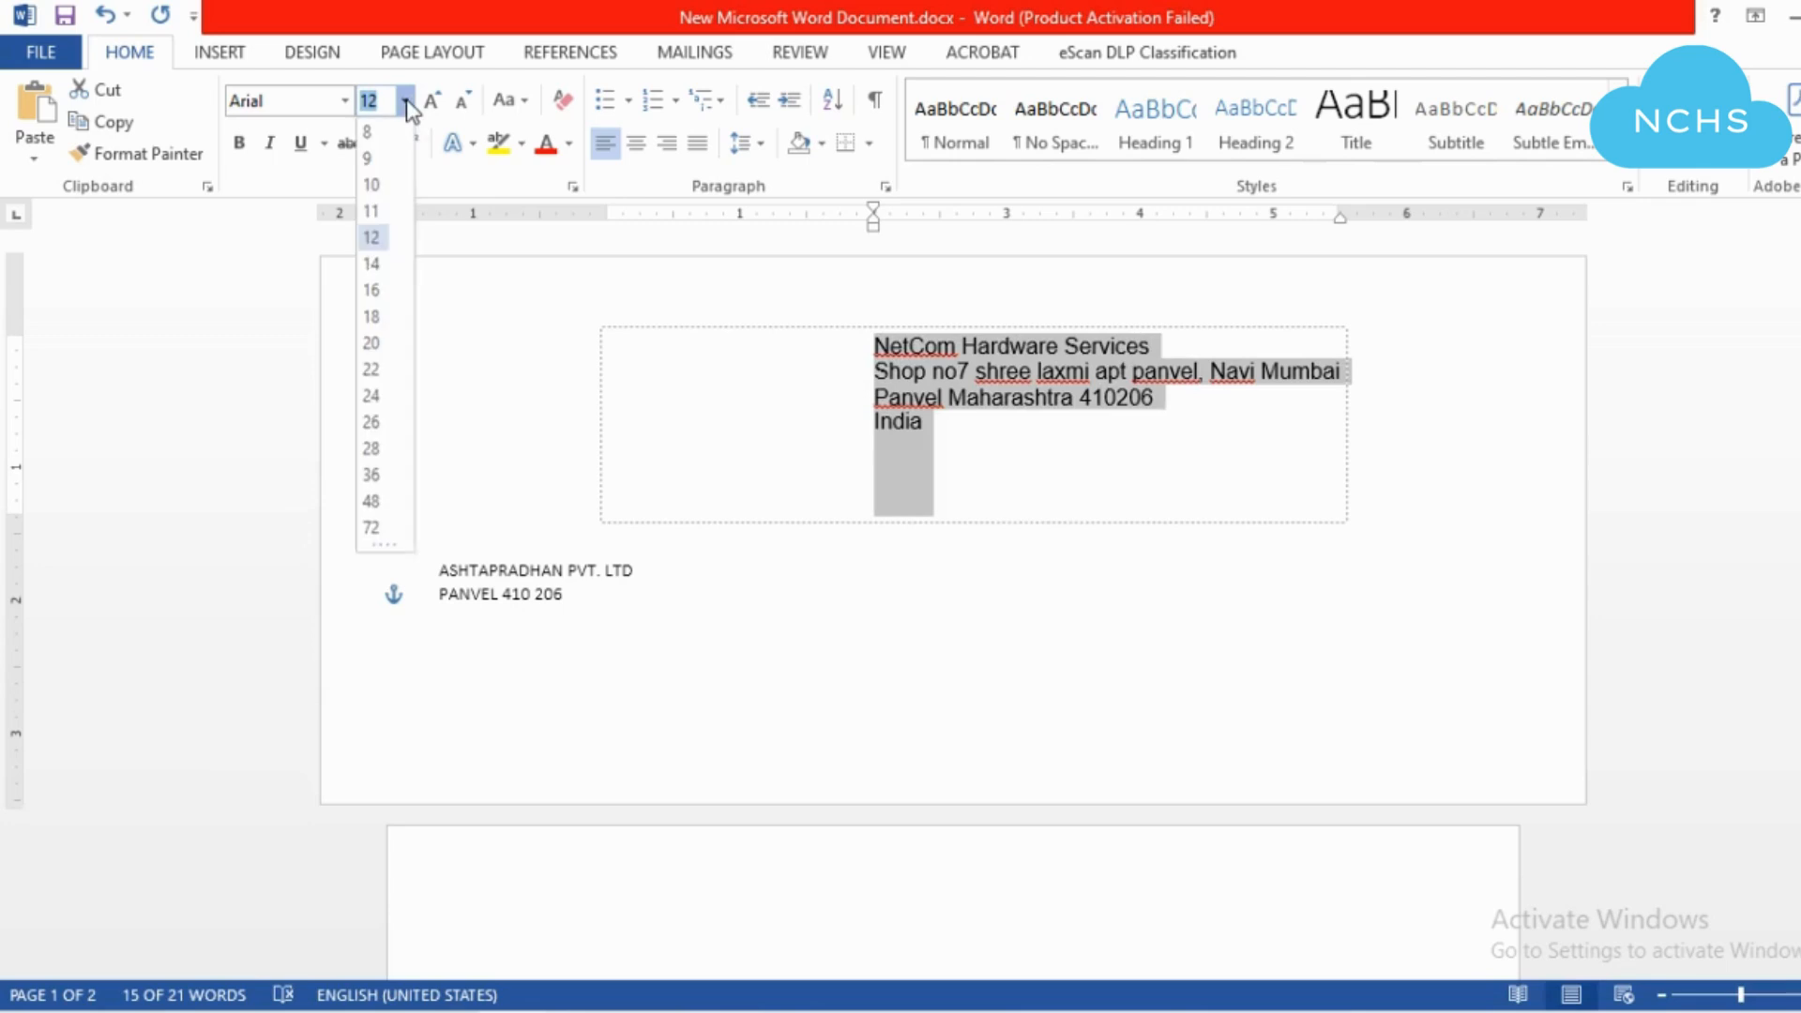
pyautogui.click(376, 216)
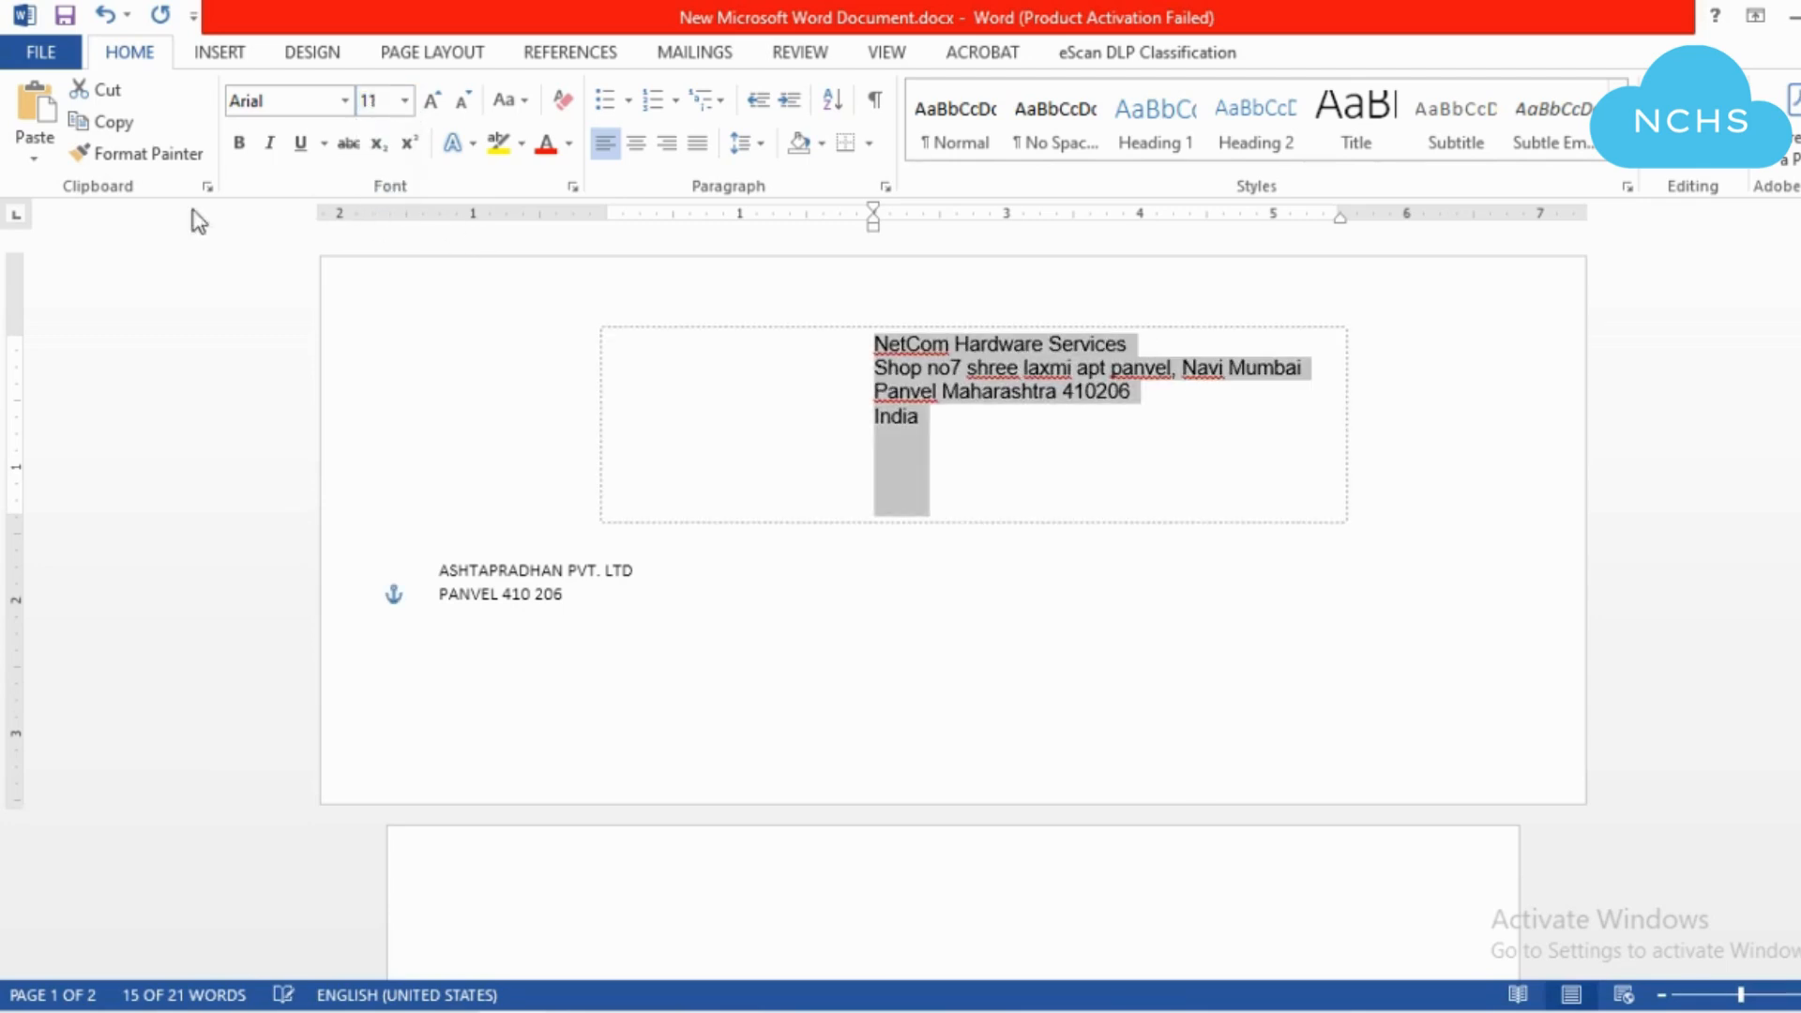
pyautogui.click(908, 416)
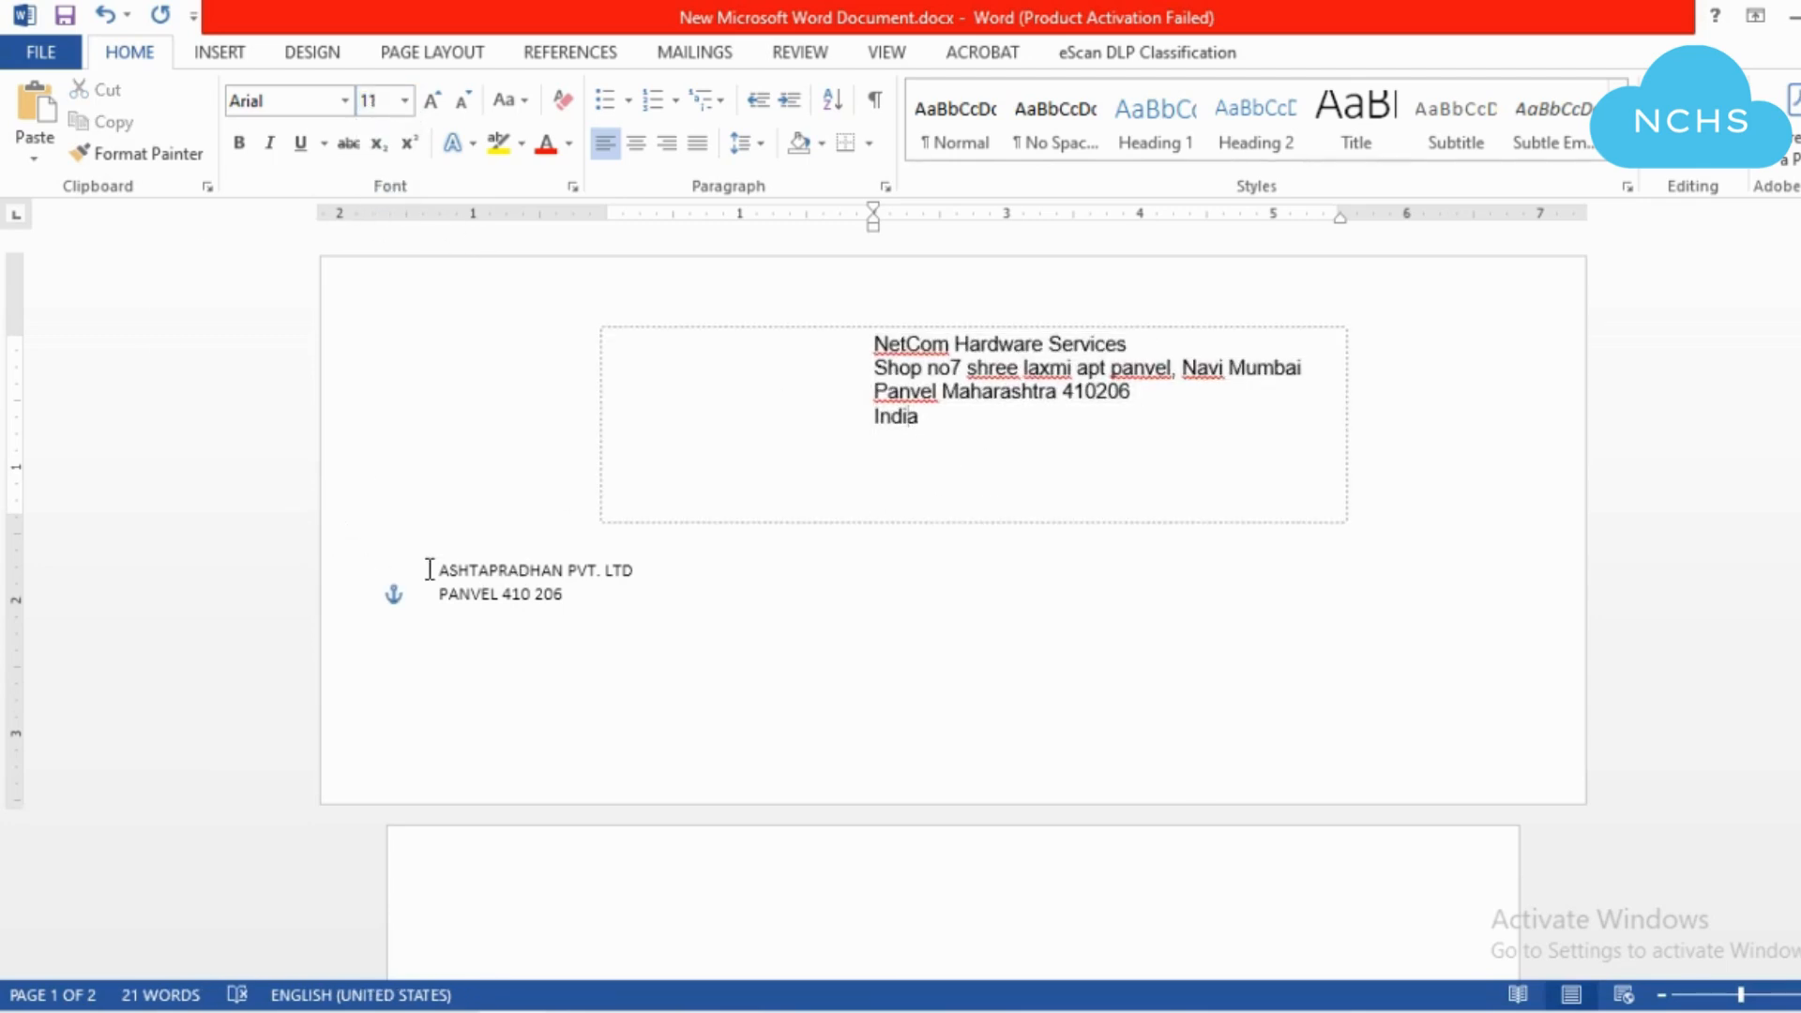
# Format both the delivery and return addresses in Arial at size 9
pyautogui.hotkey('ctrl', 'a')
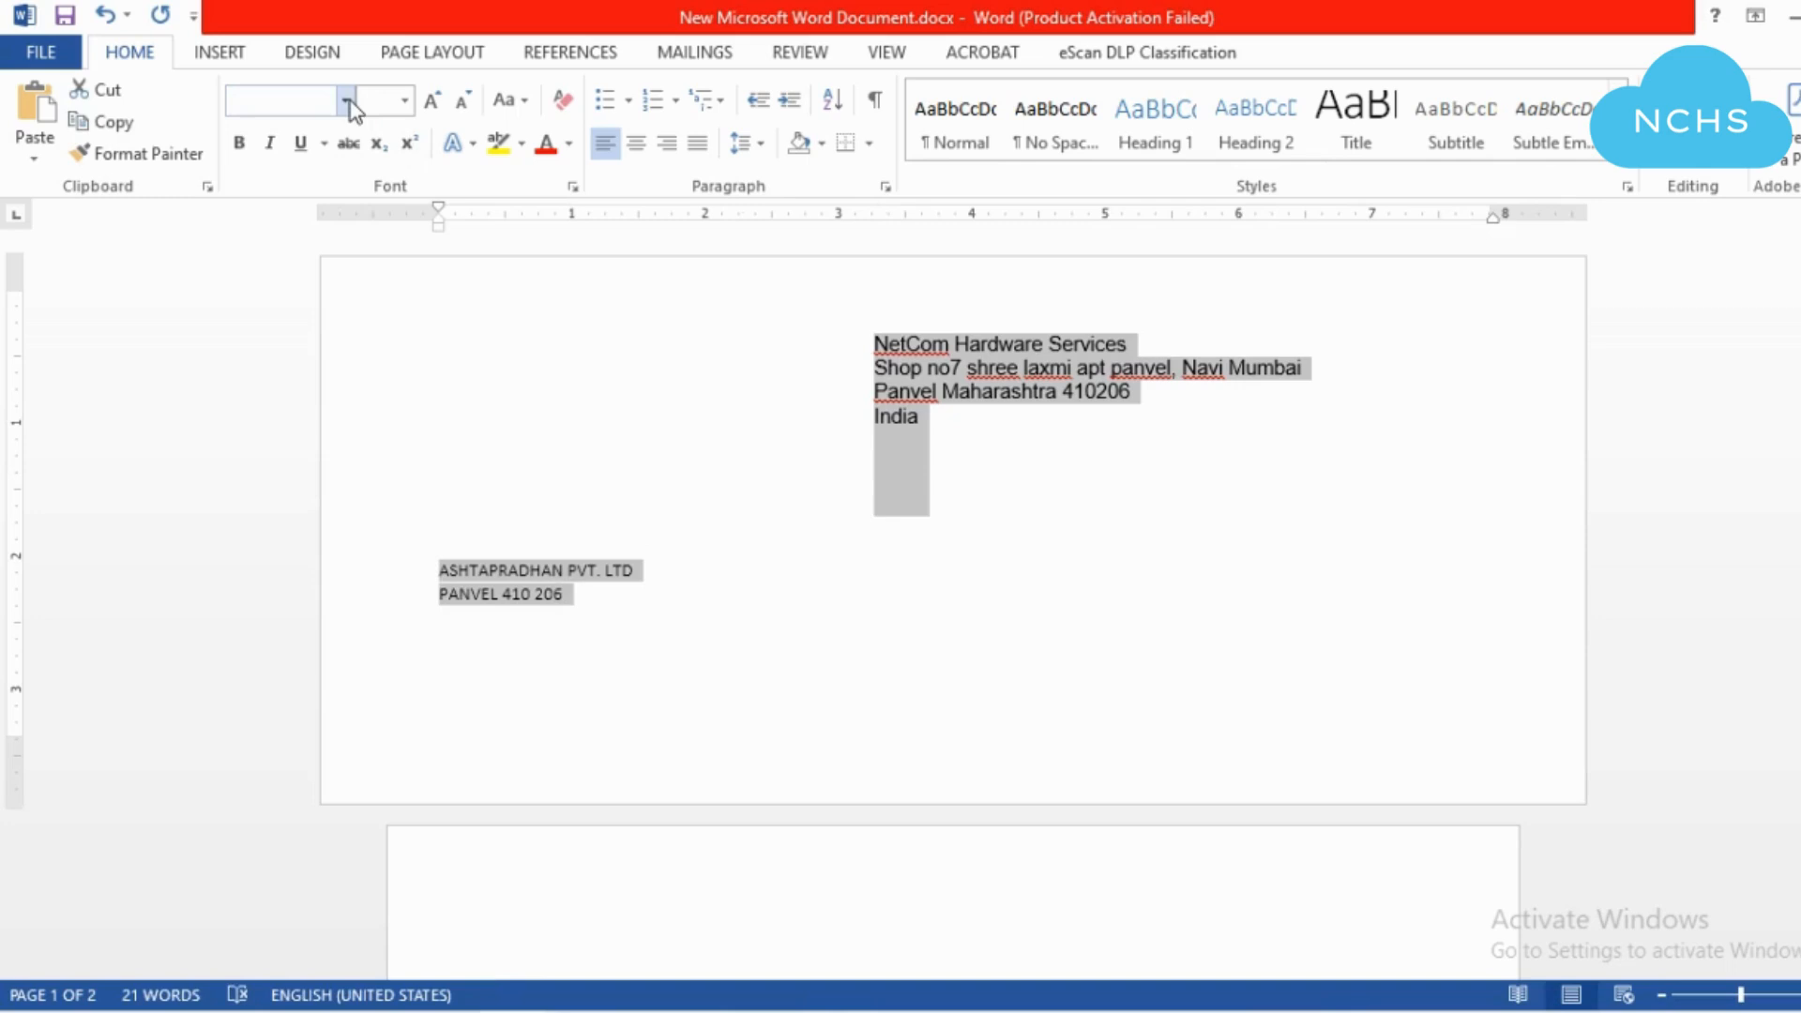
pyautogui.click(347, 101)
pyautogui.click(277, 269)
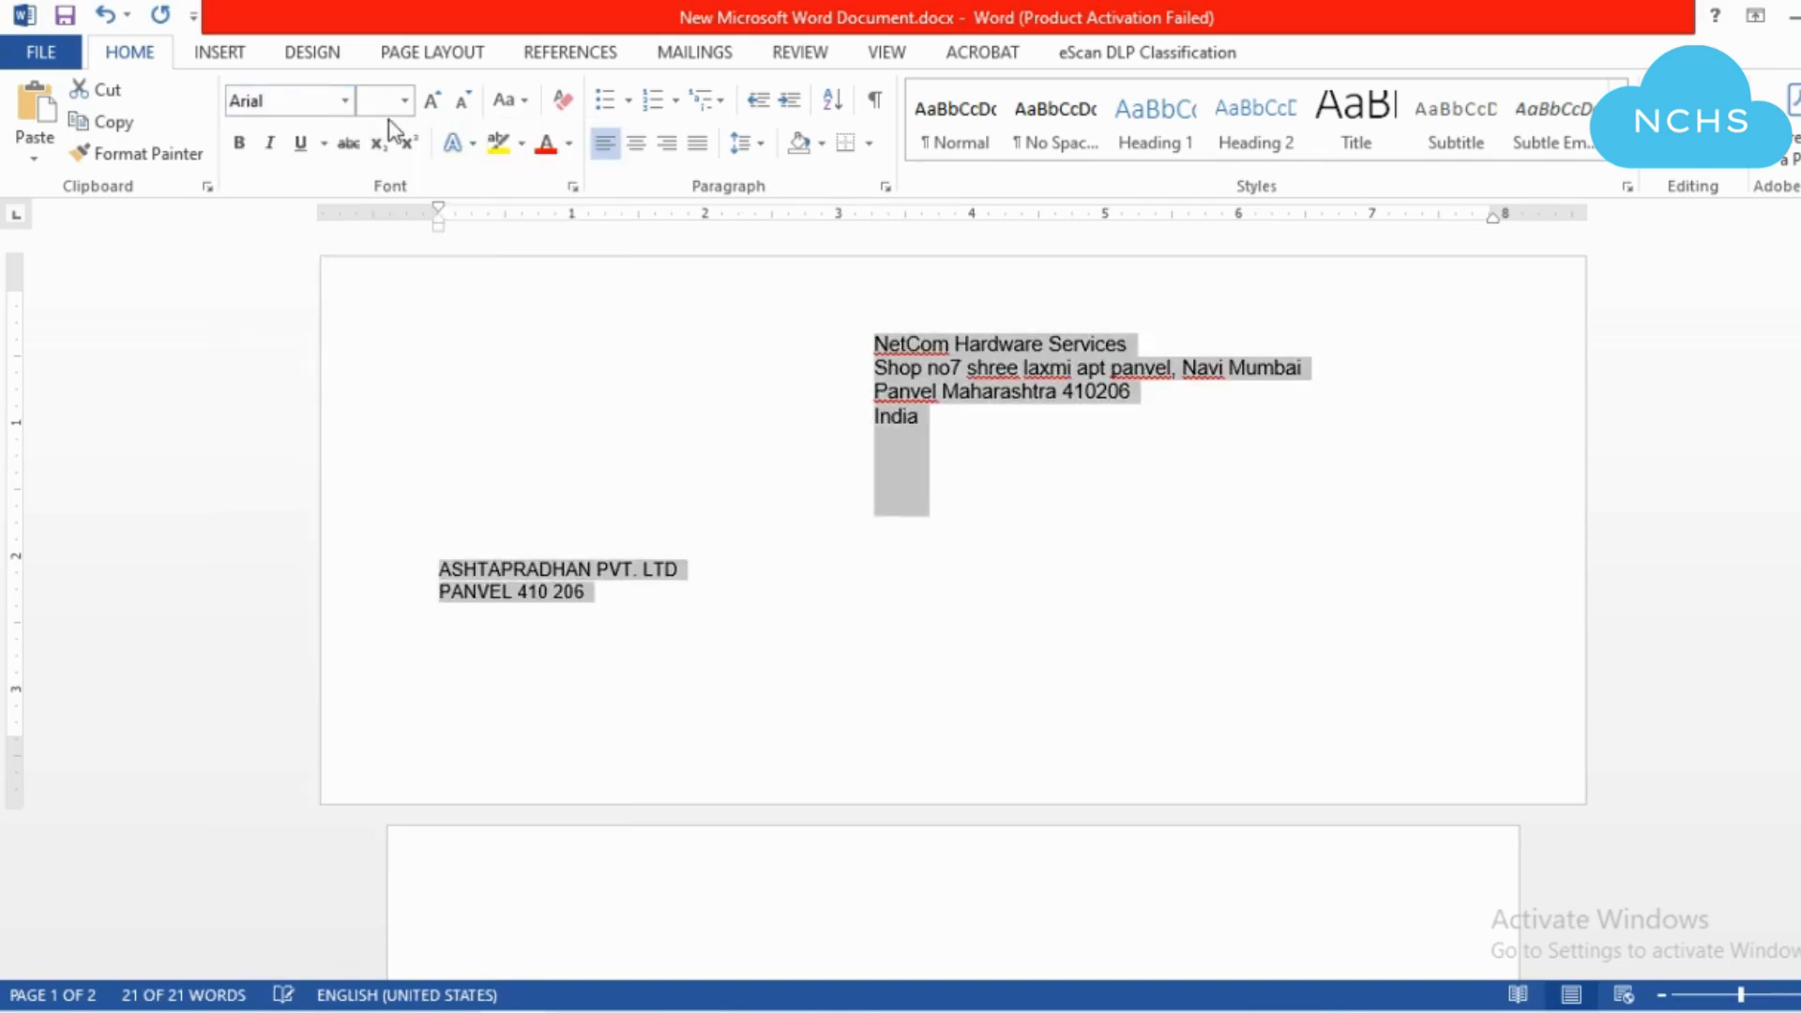
pyautogui.click(404, 100)
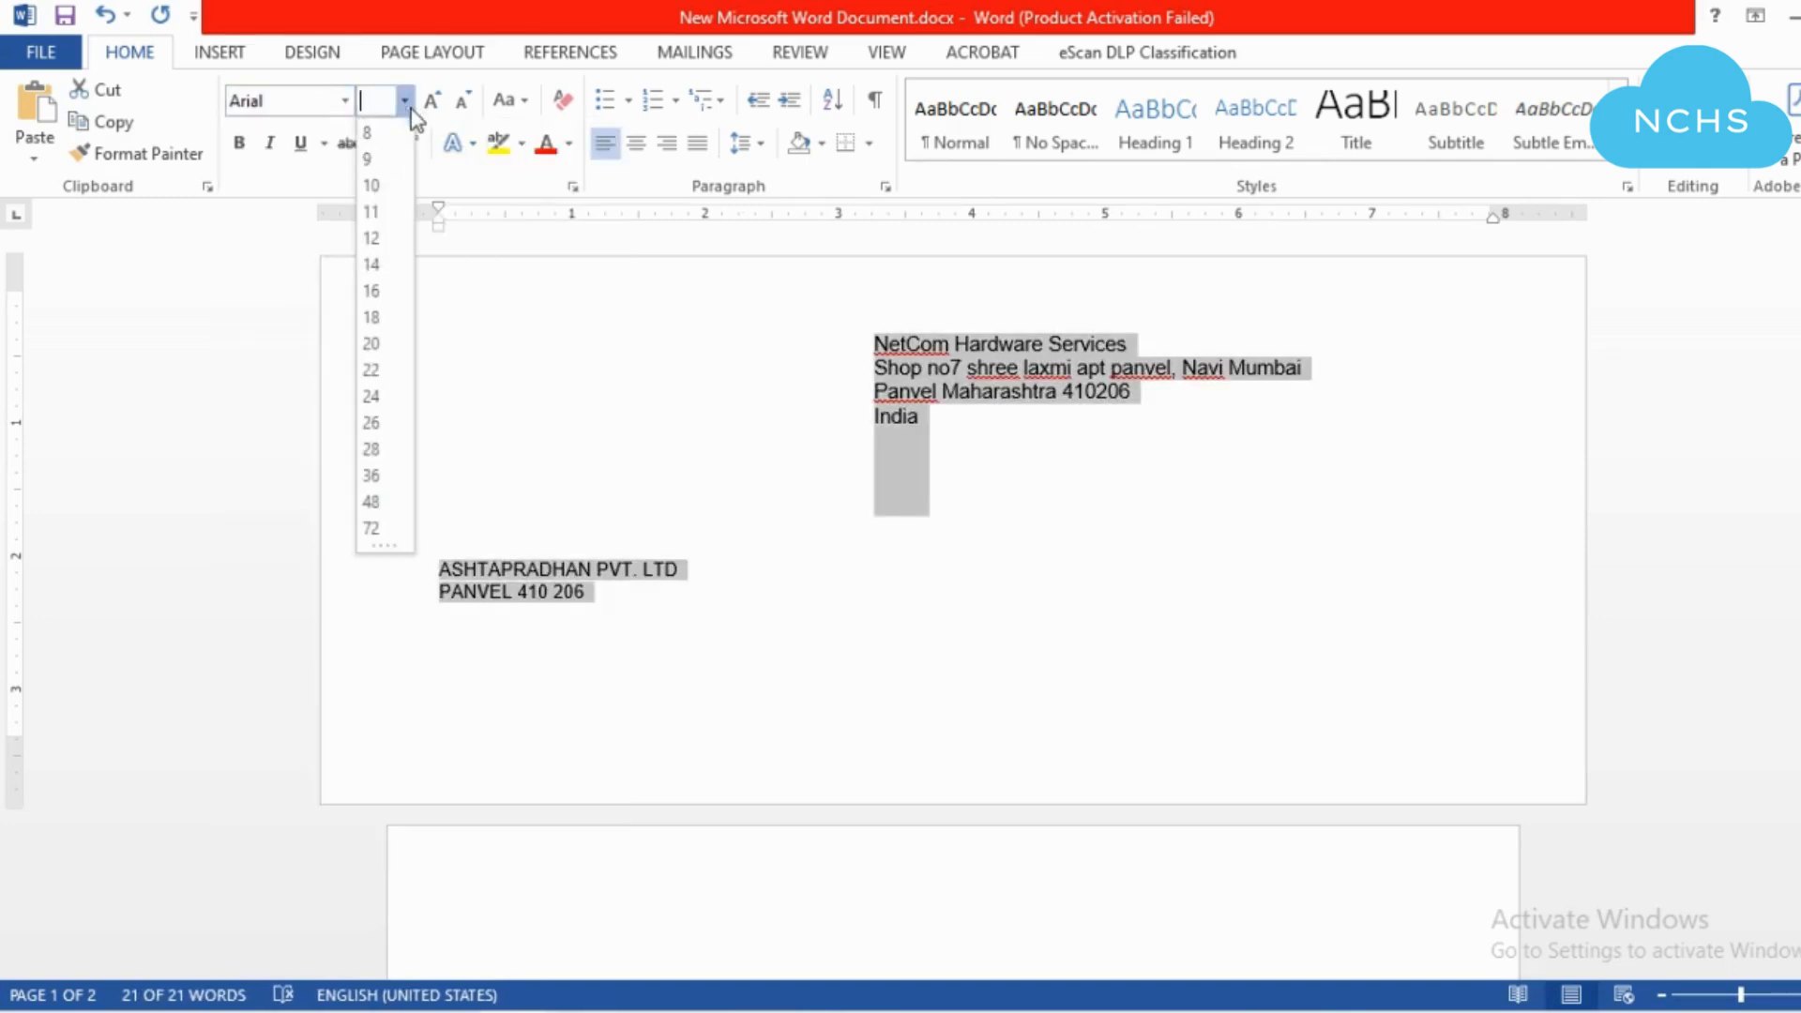
pyautogui.click(369, 164)
pyautogui.click(847, 450)
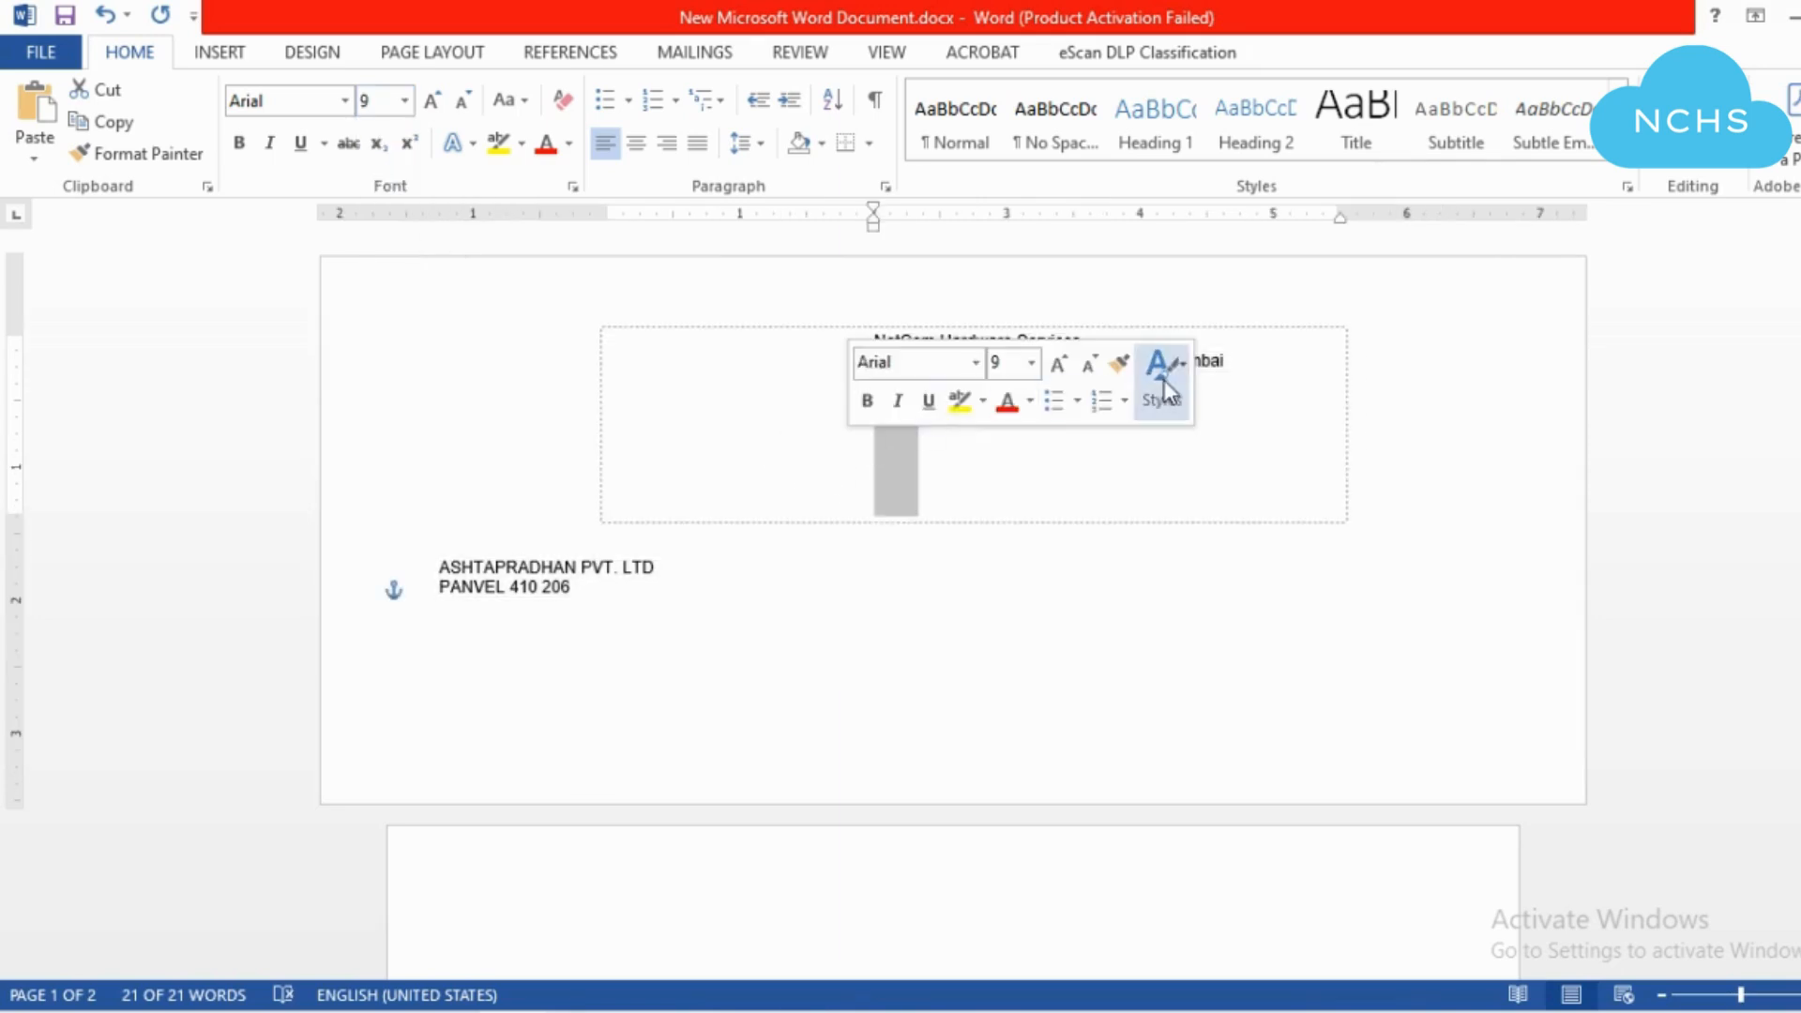
pyautogui.click(825, 601)
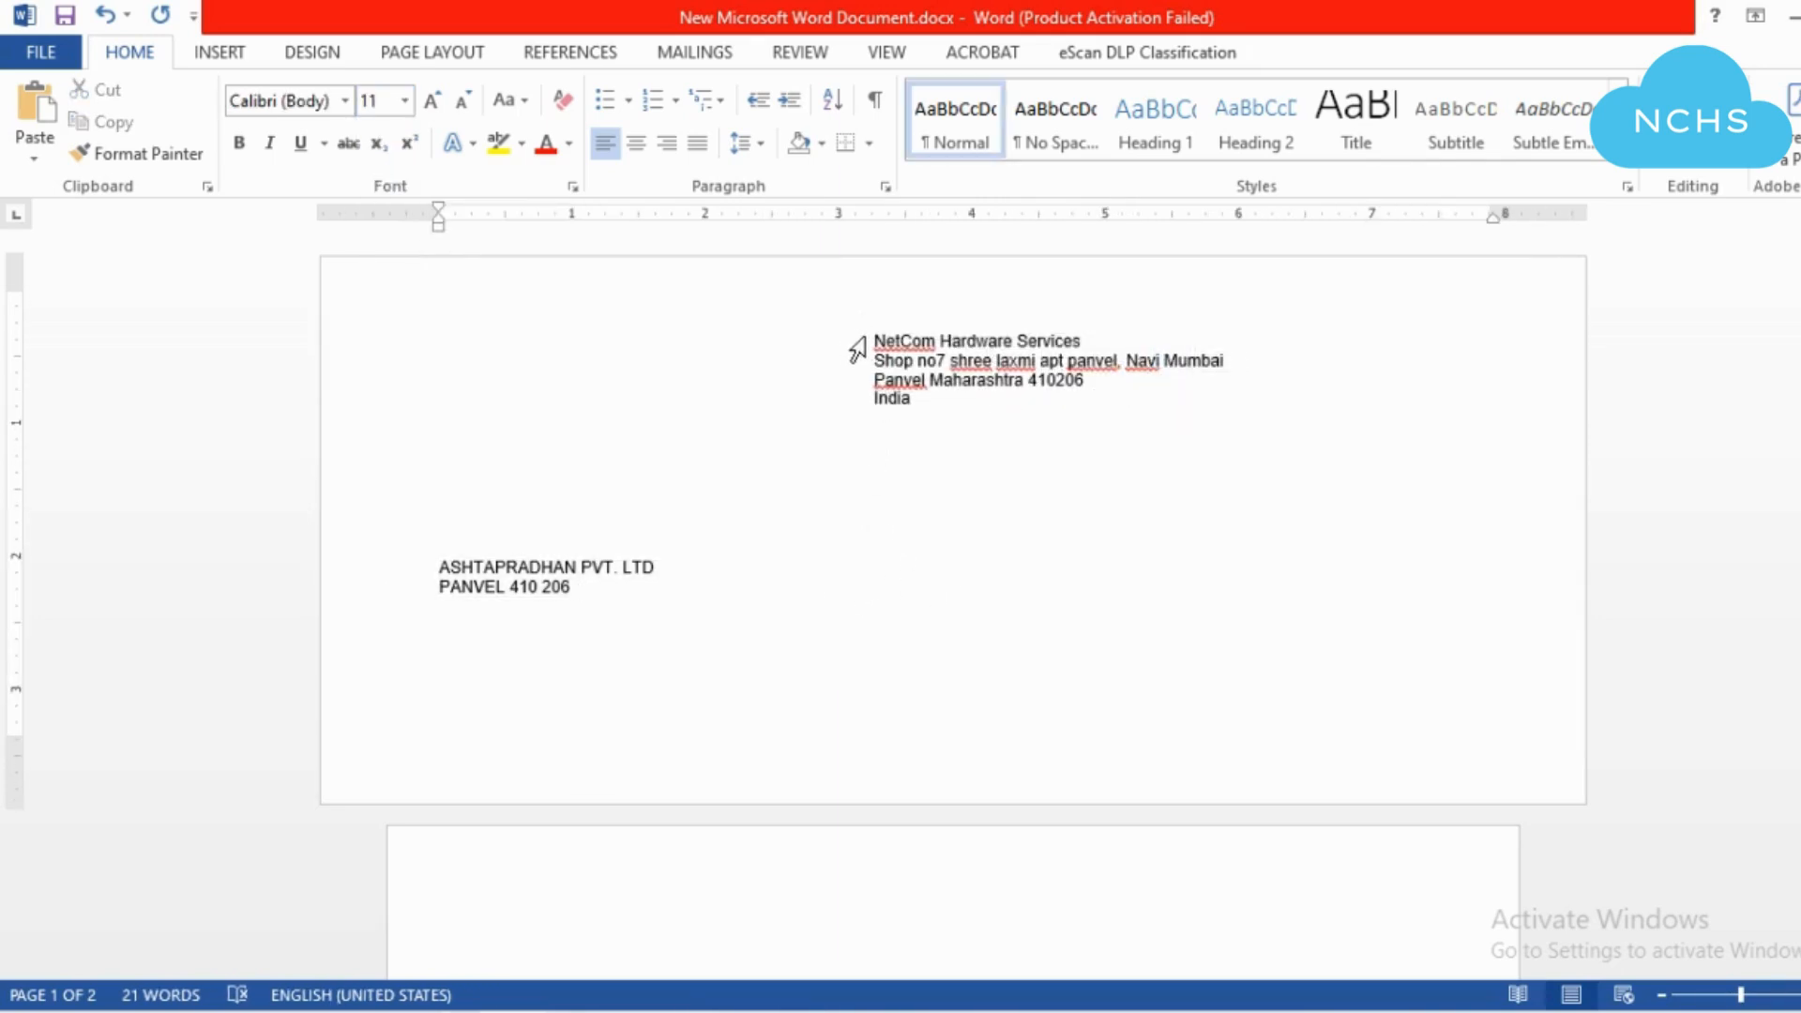
# Copy the delivery address from the envelope and paste it as the address for new mailing labels
pyautogui.moveTo(879, 336); pyautogui.dragTo(969, 510)
pyautogui.hotkey('ctrl', 'c')
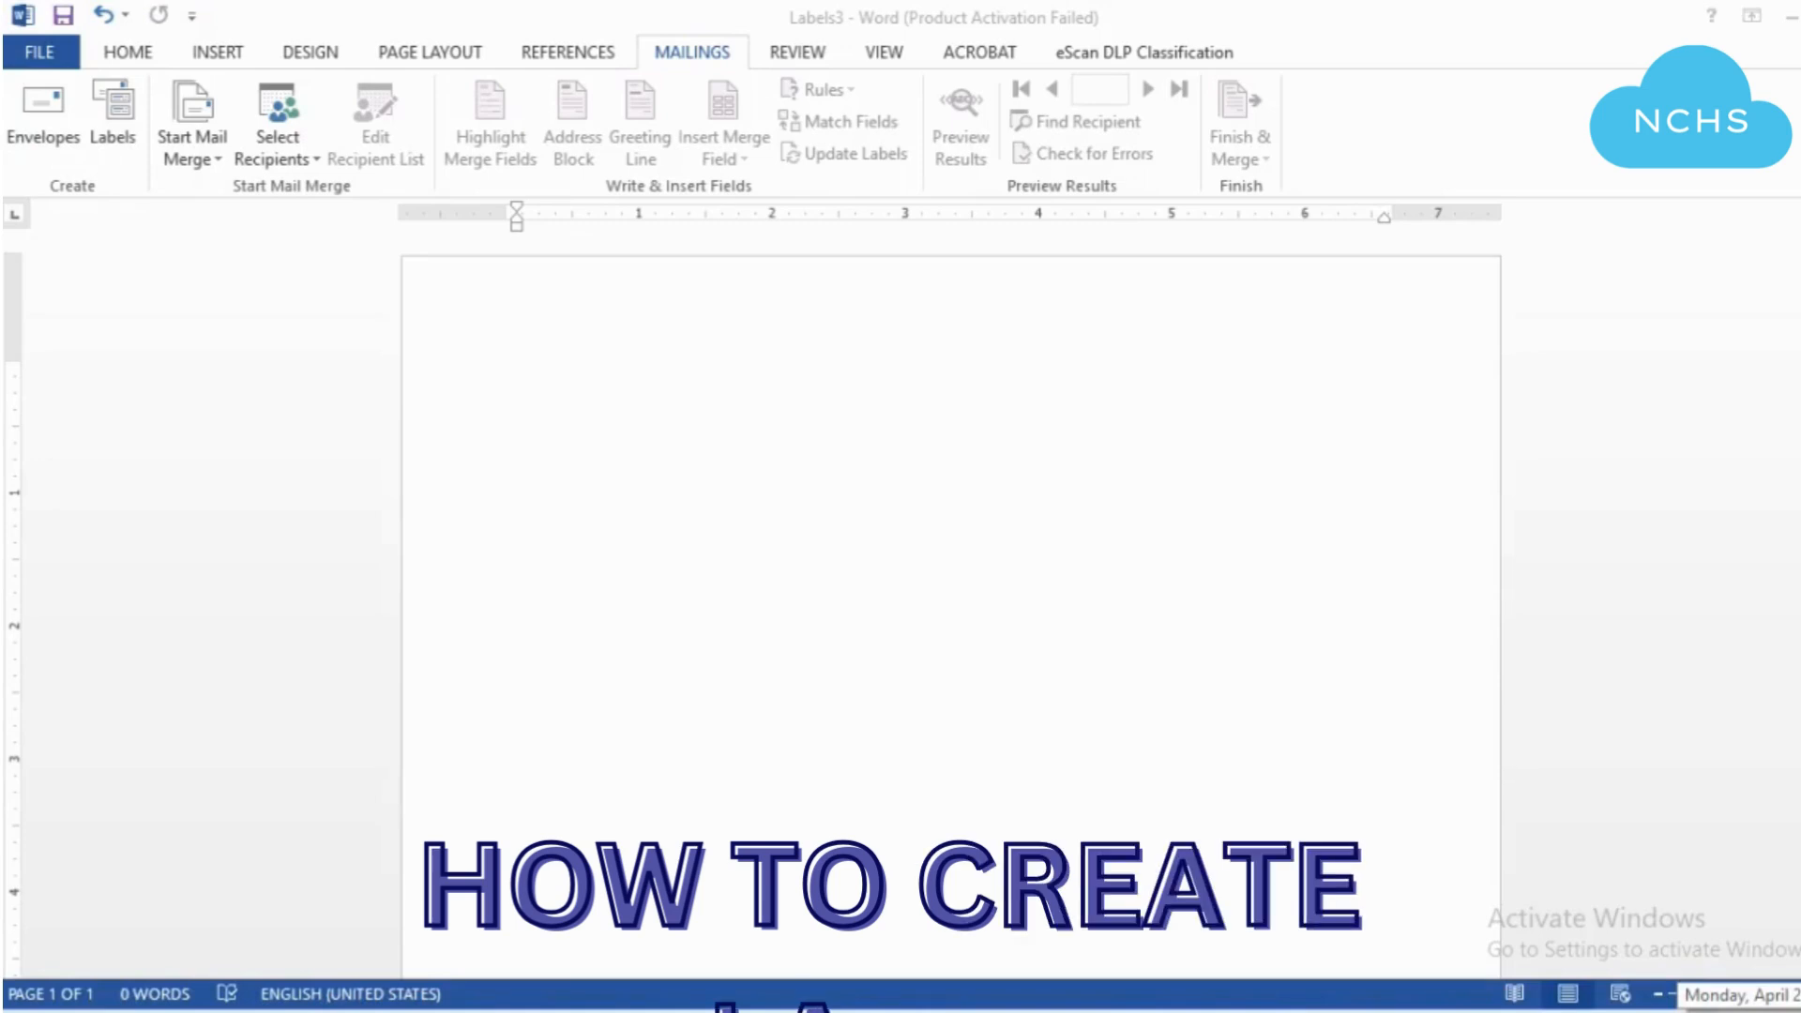
pyautogui.click(121, 148)
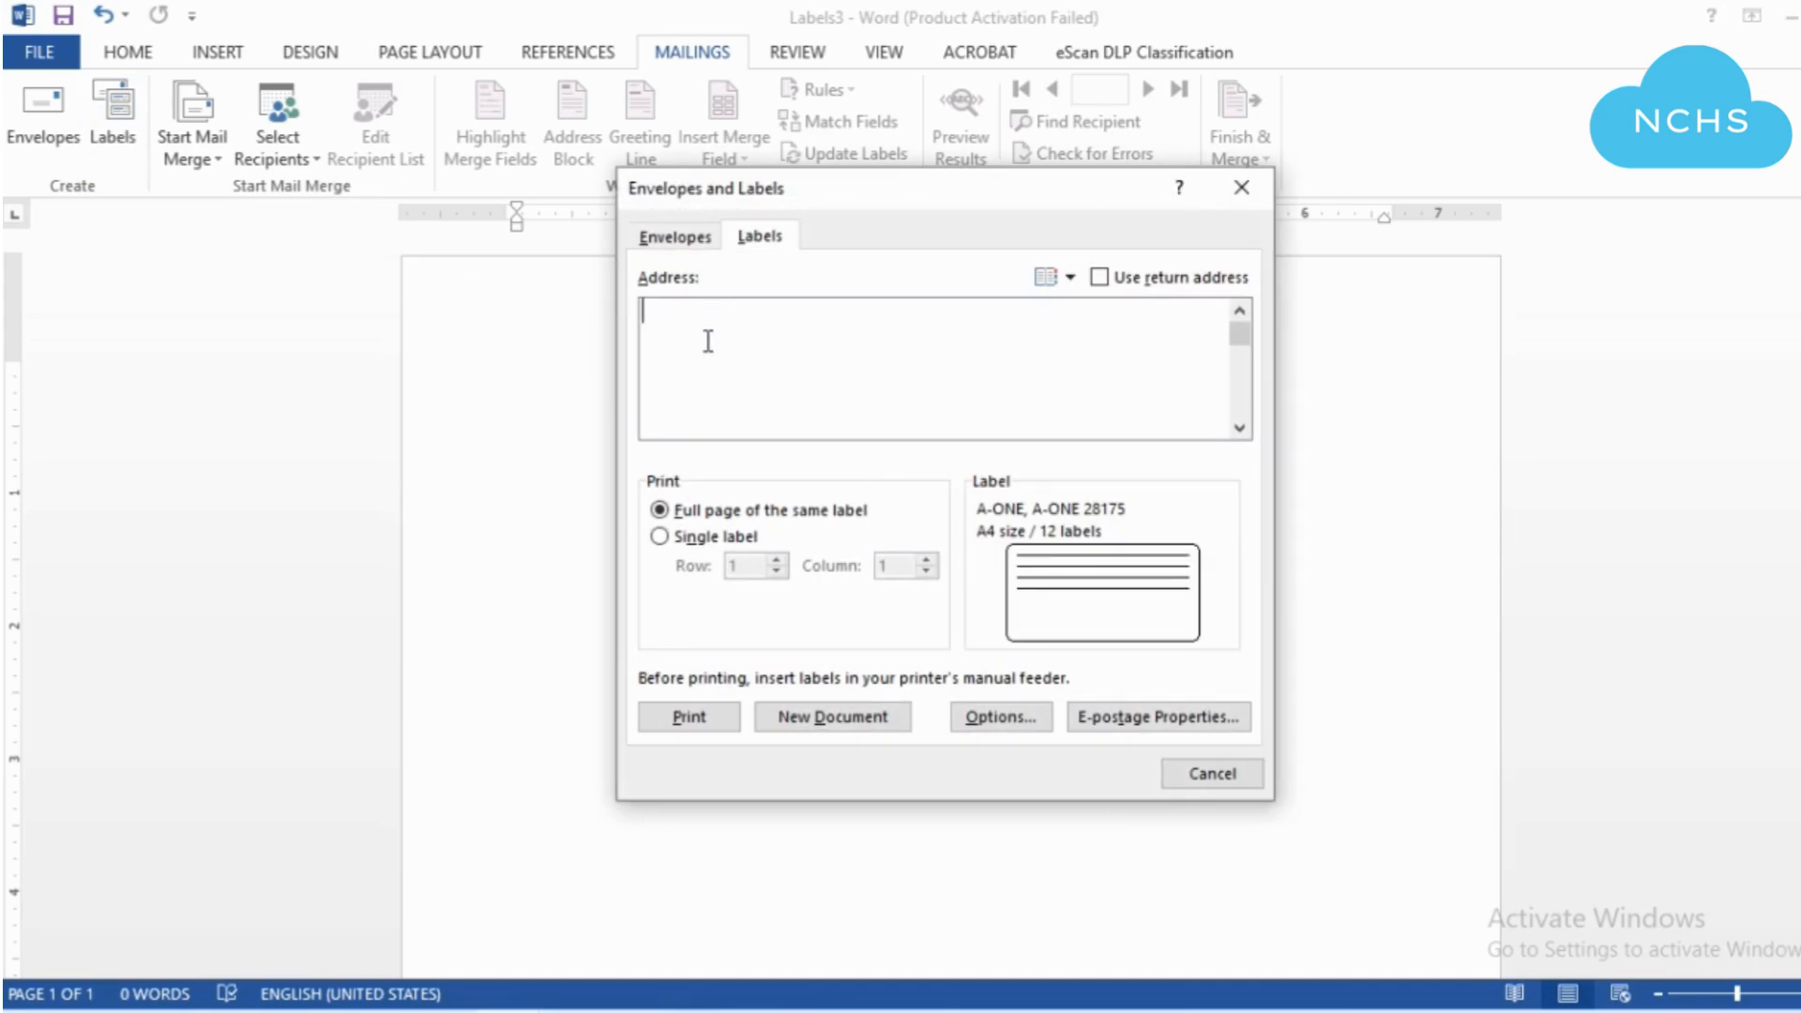
pyautogui.hotkey('ctrl', 'v')
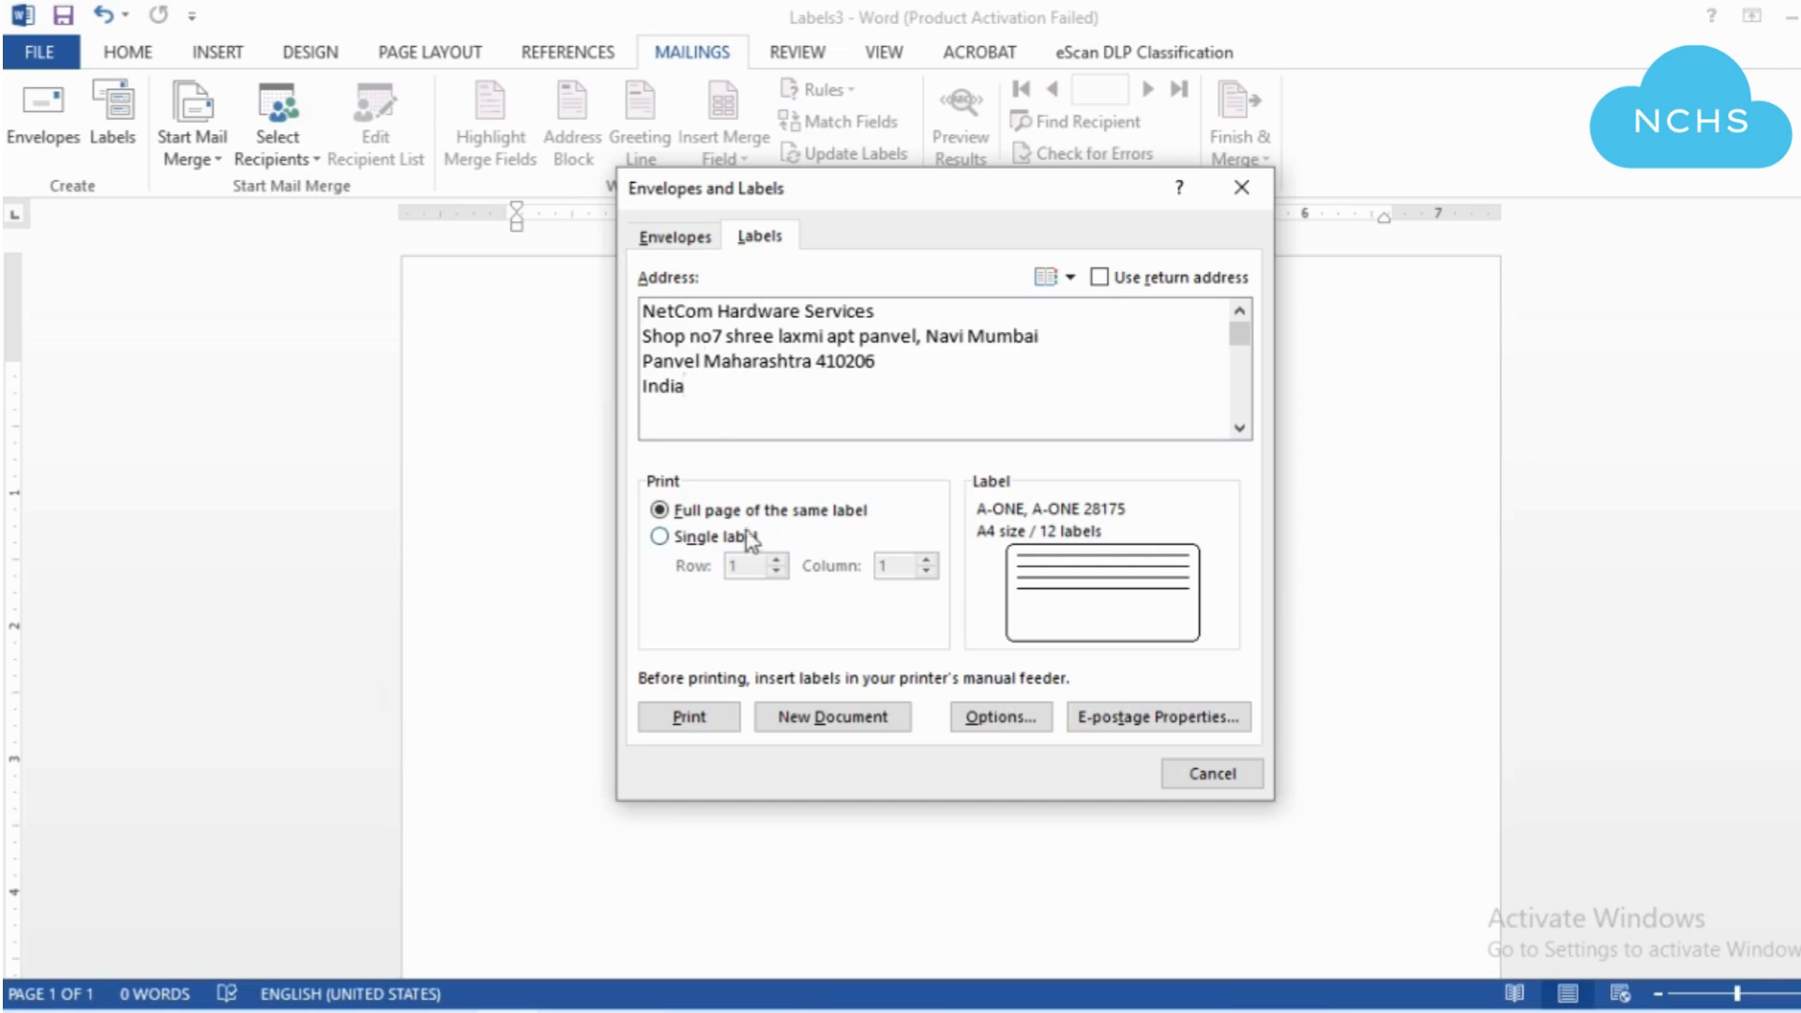
# Choose A-ONE as the label vendor and A-ONE 28175 as the product number in the label options
pyautogui.click(982, 725)
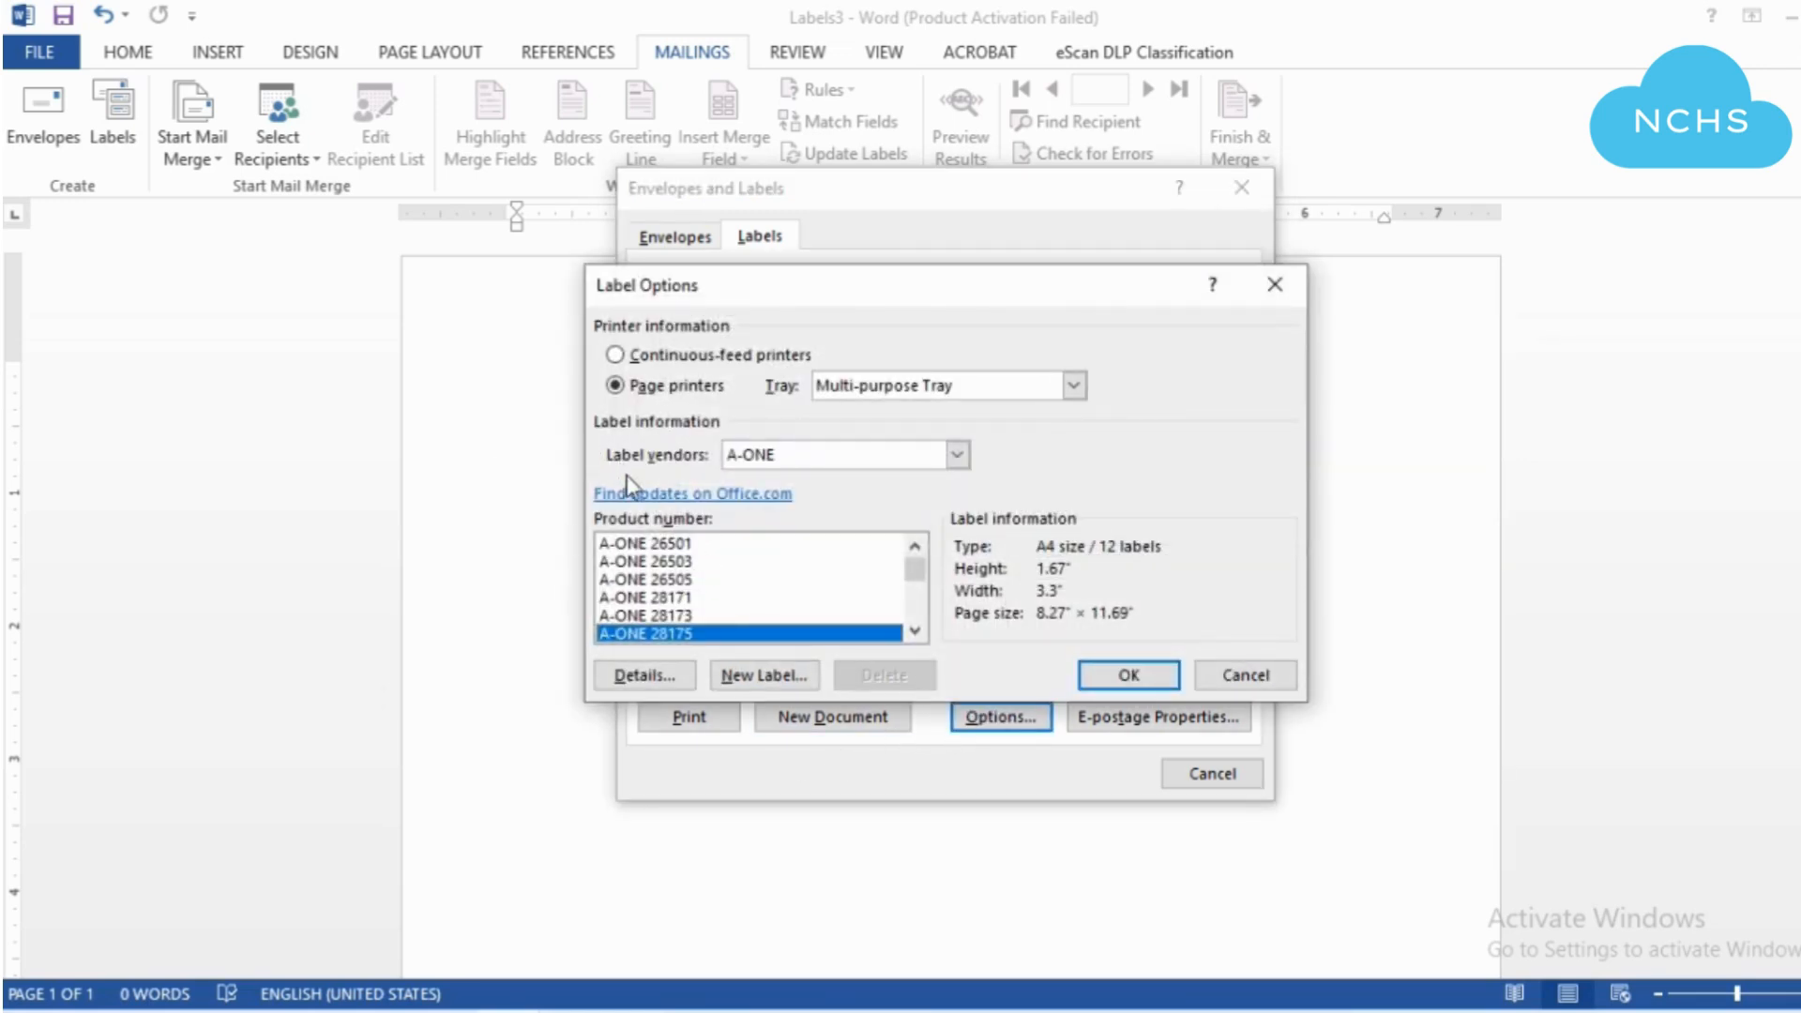
pyautogui.click(956, 456)
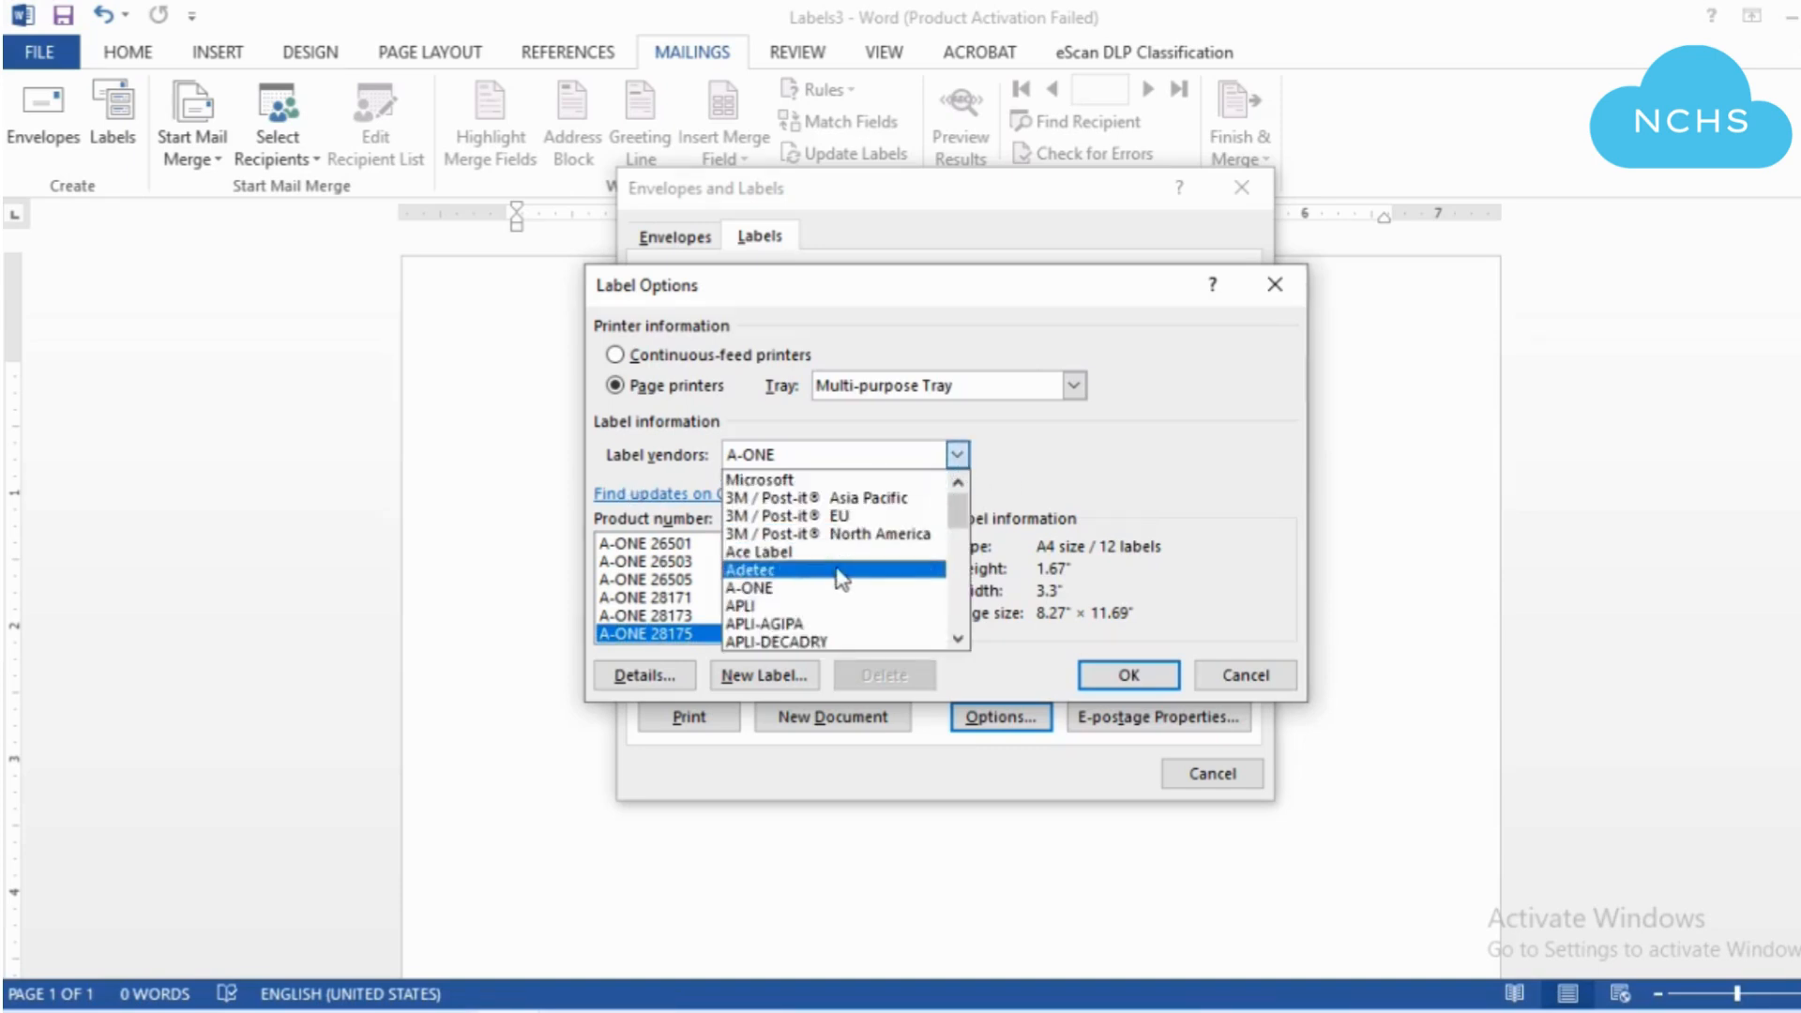
pyautogui.click(781, 589)
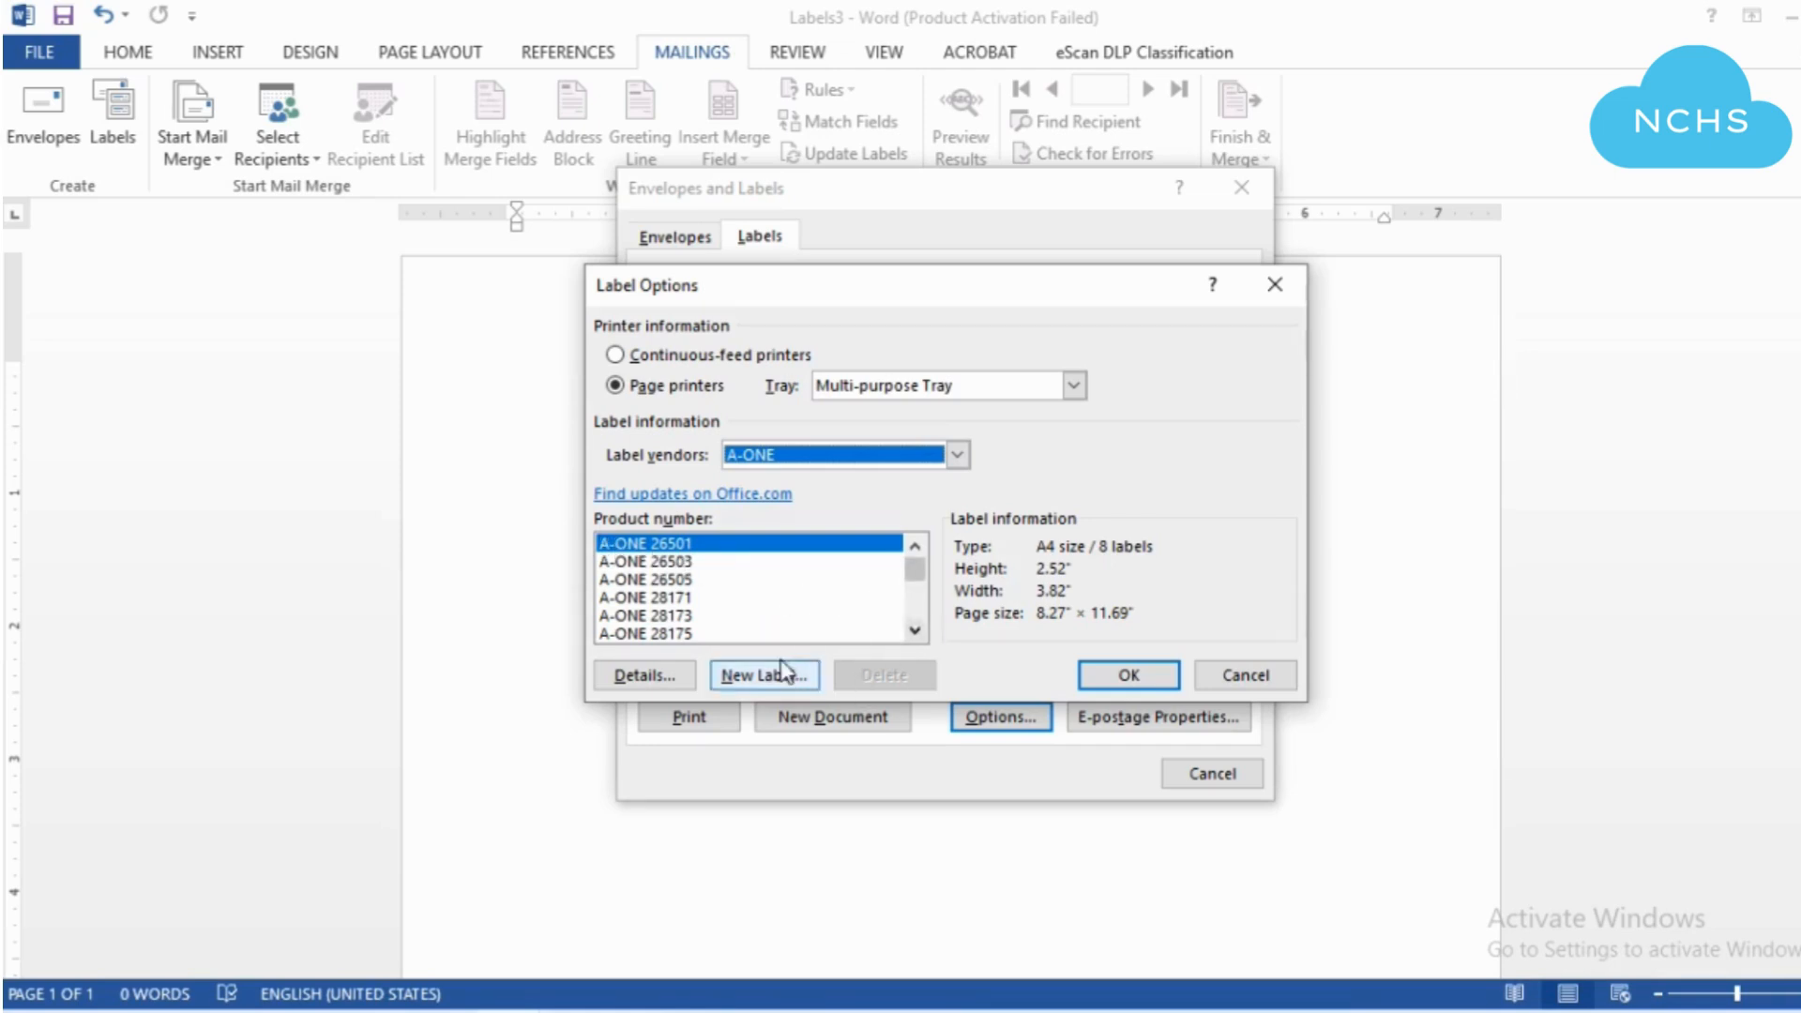
pyautogui.click(684, 563)
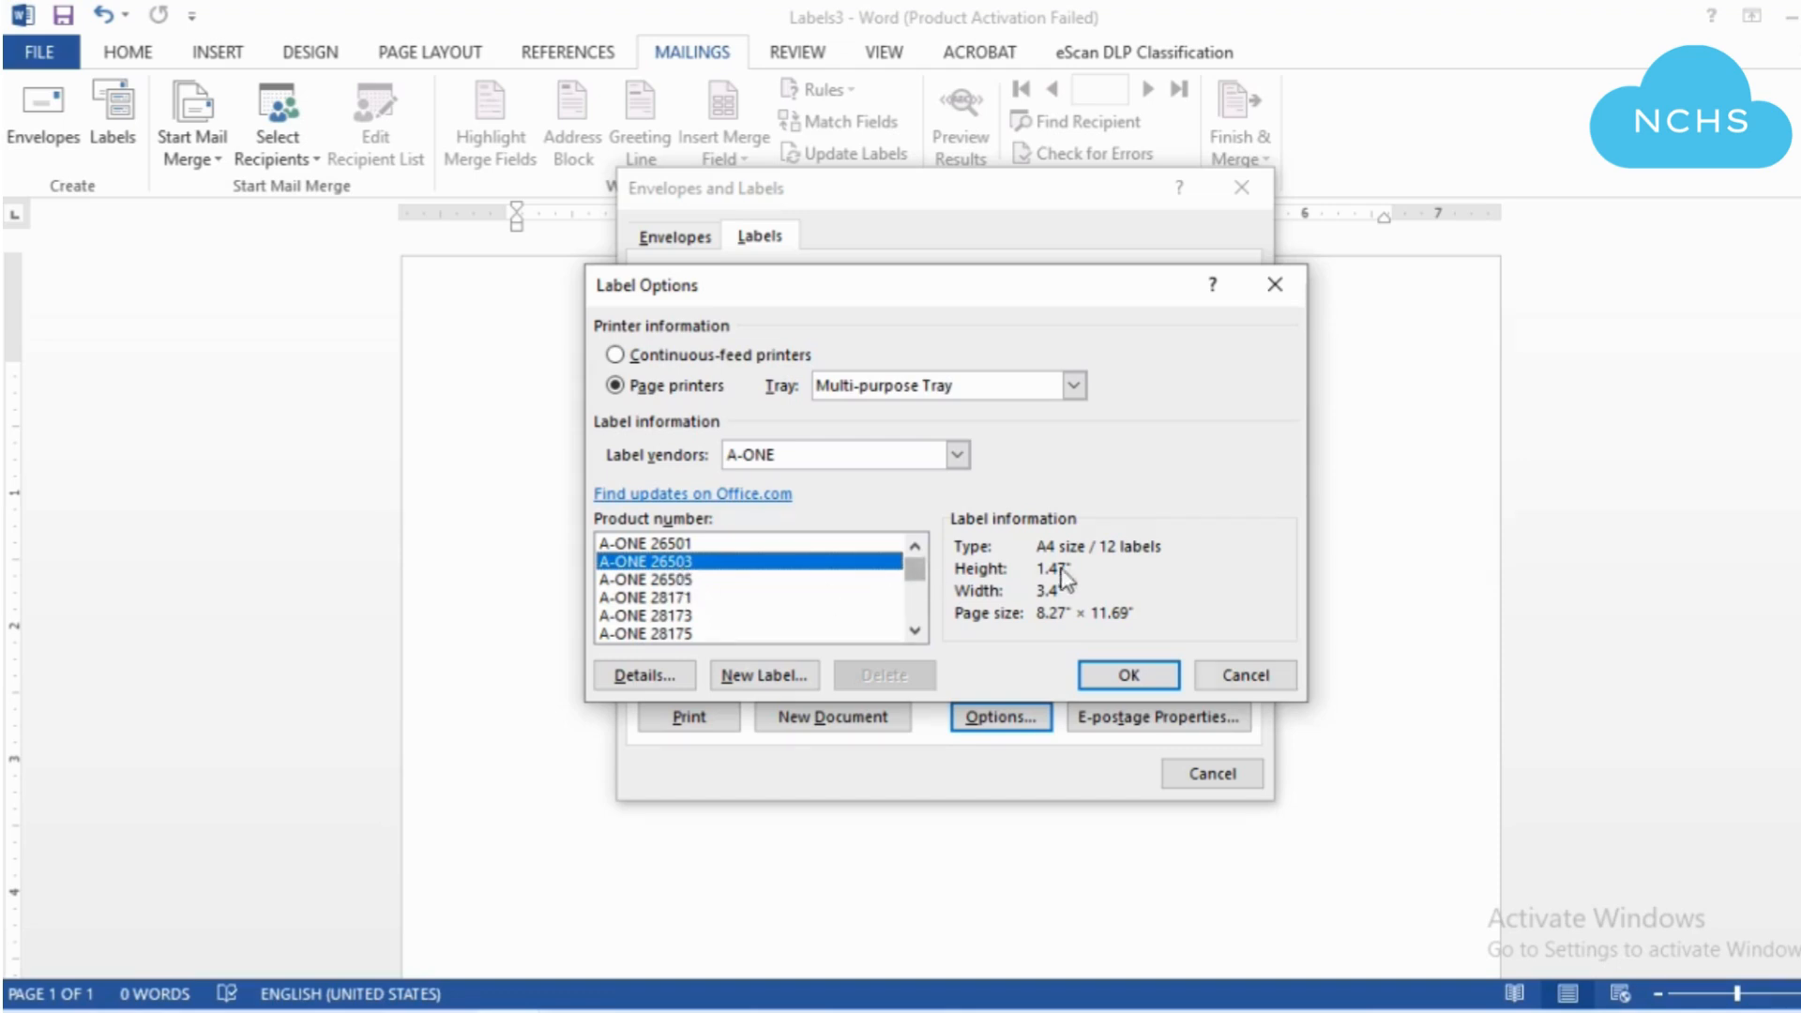
pyautogui.click(681, 580)
pyautogui.click(669, 633)
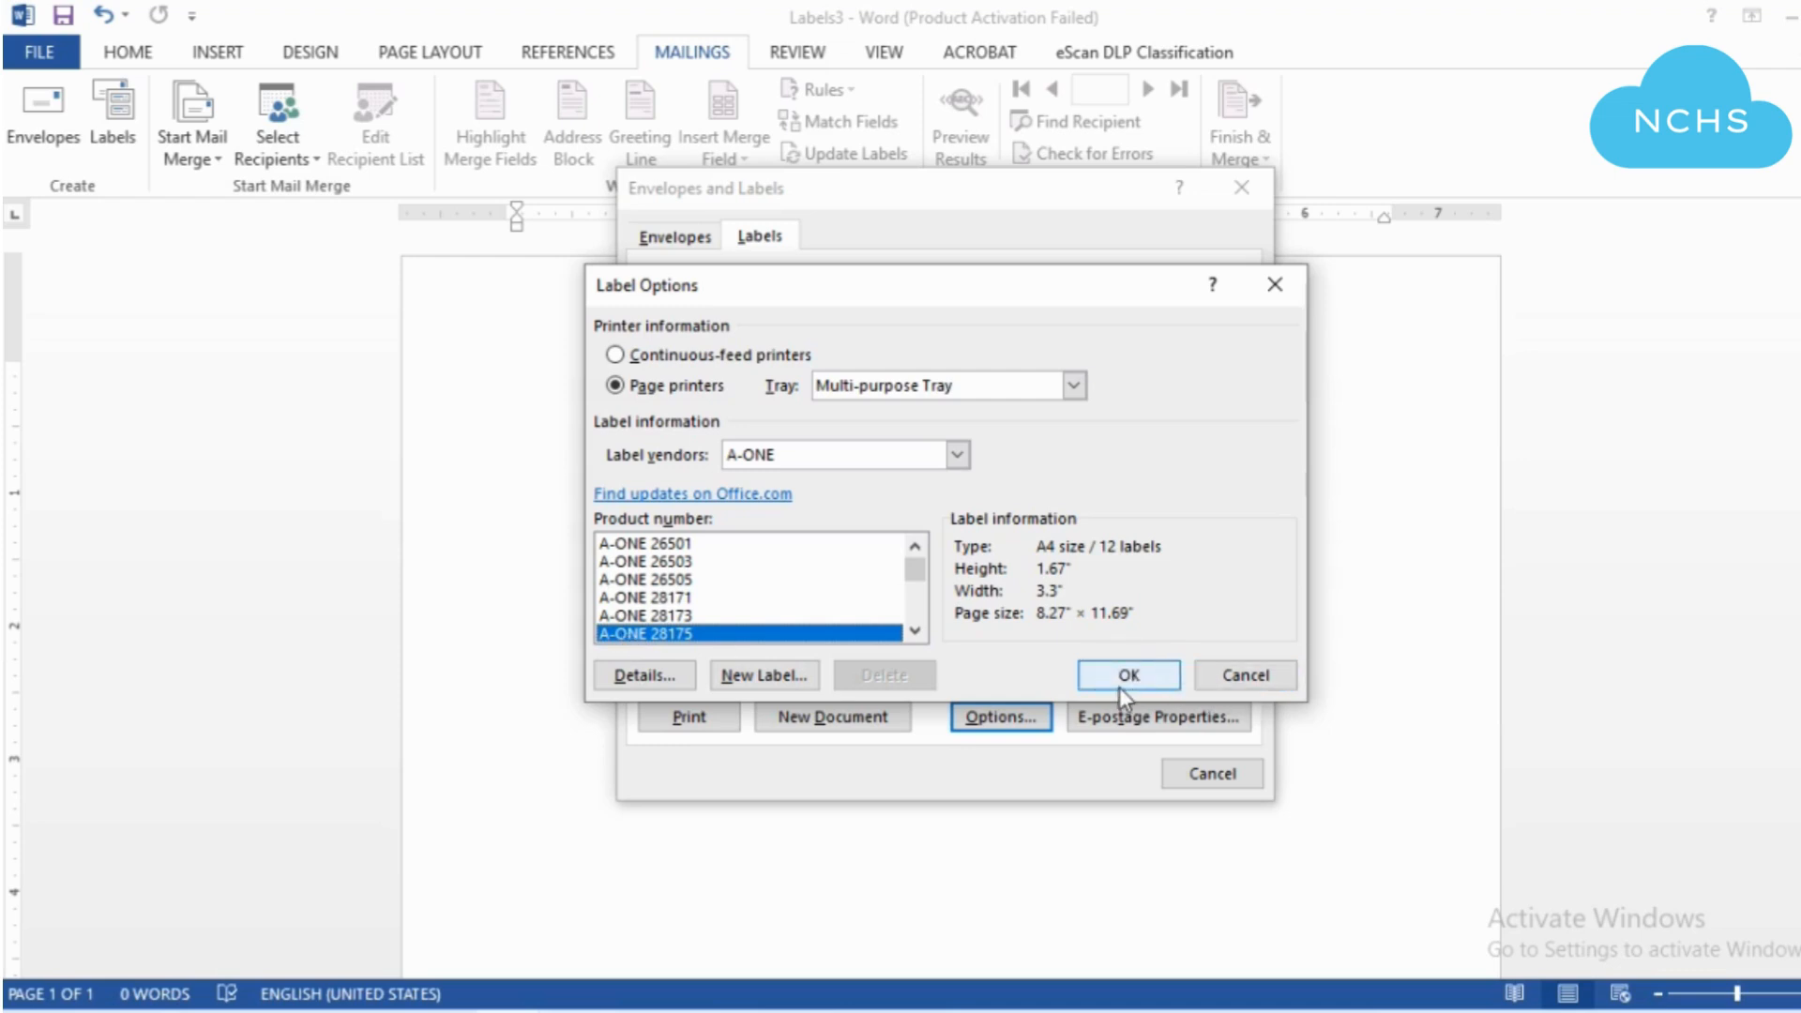
# Customize the A-ONE 28175 label details with a label width of 3.2" and accept the resulting custom label
pyautogui.click(646, 675)
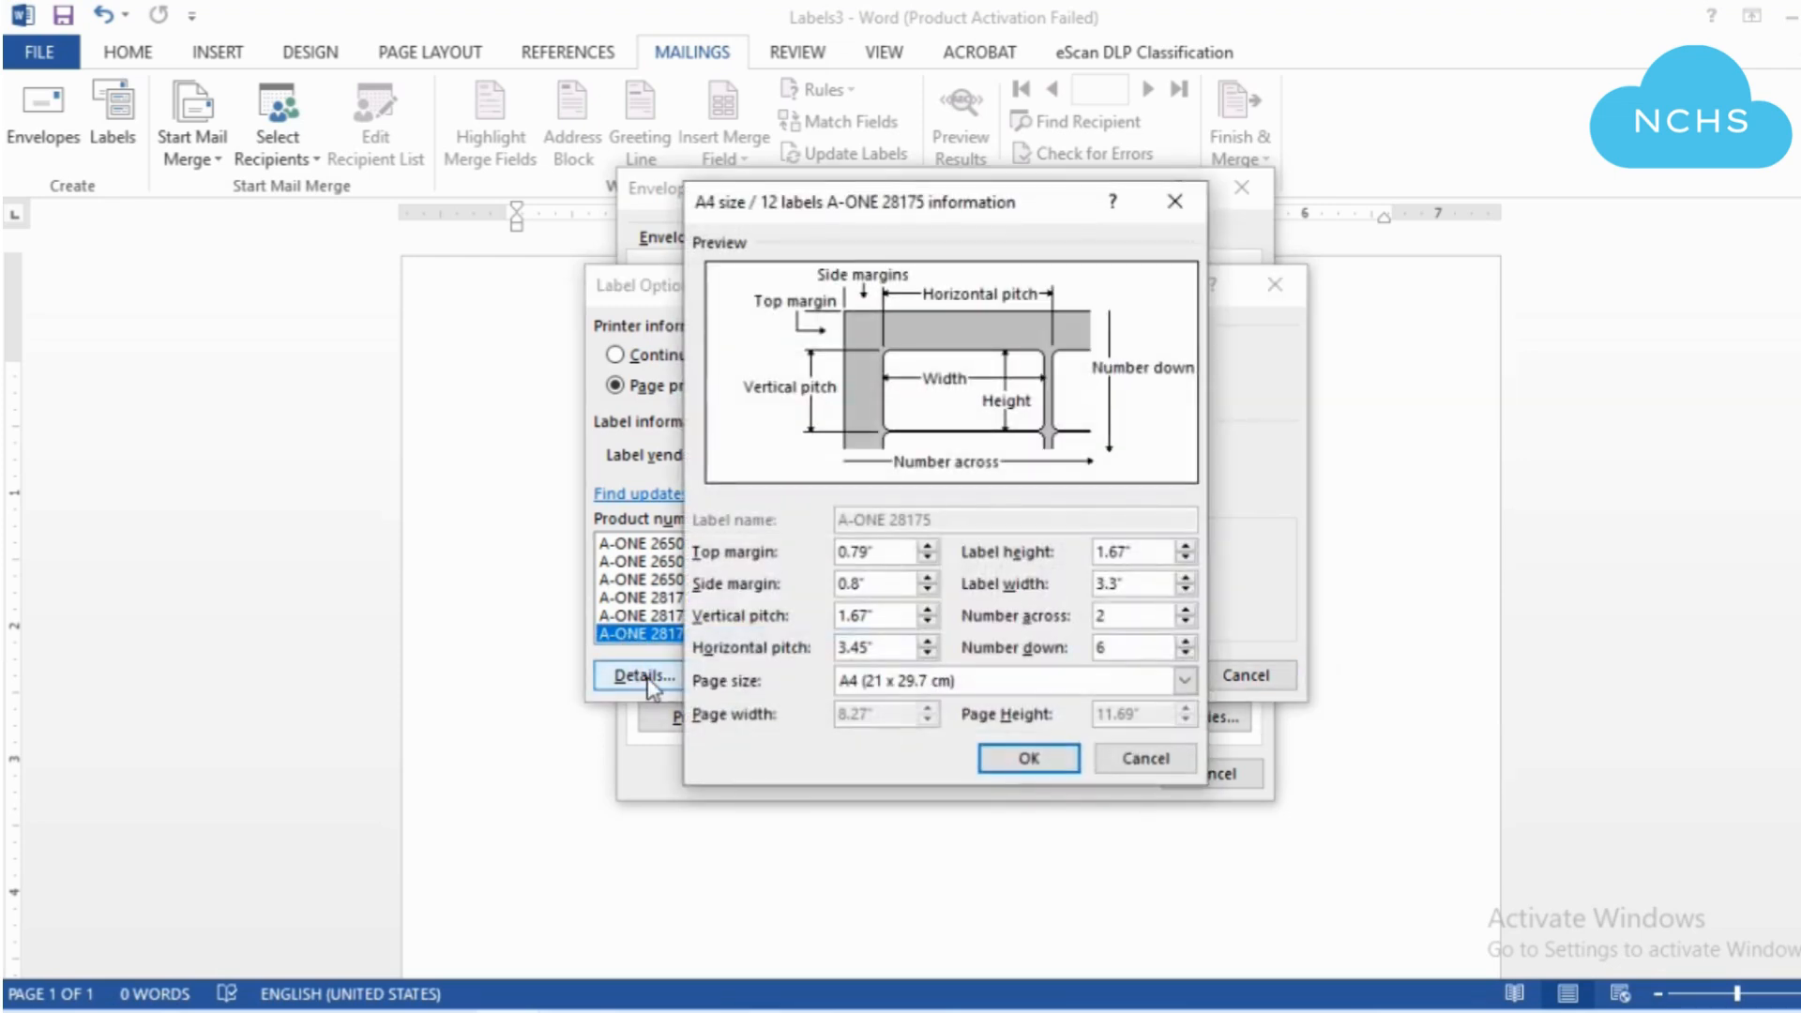
pyautogui.click(1135, 651)
pyautogui.click(1186, 589)
pyautogui.click(1186, 589)
pyautogui.click(1188, 577)
pyautogui.click(1188, 577)
pyautogui.click(1188, 577)
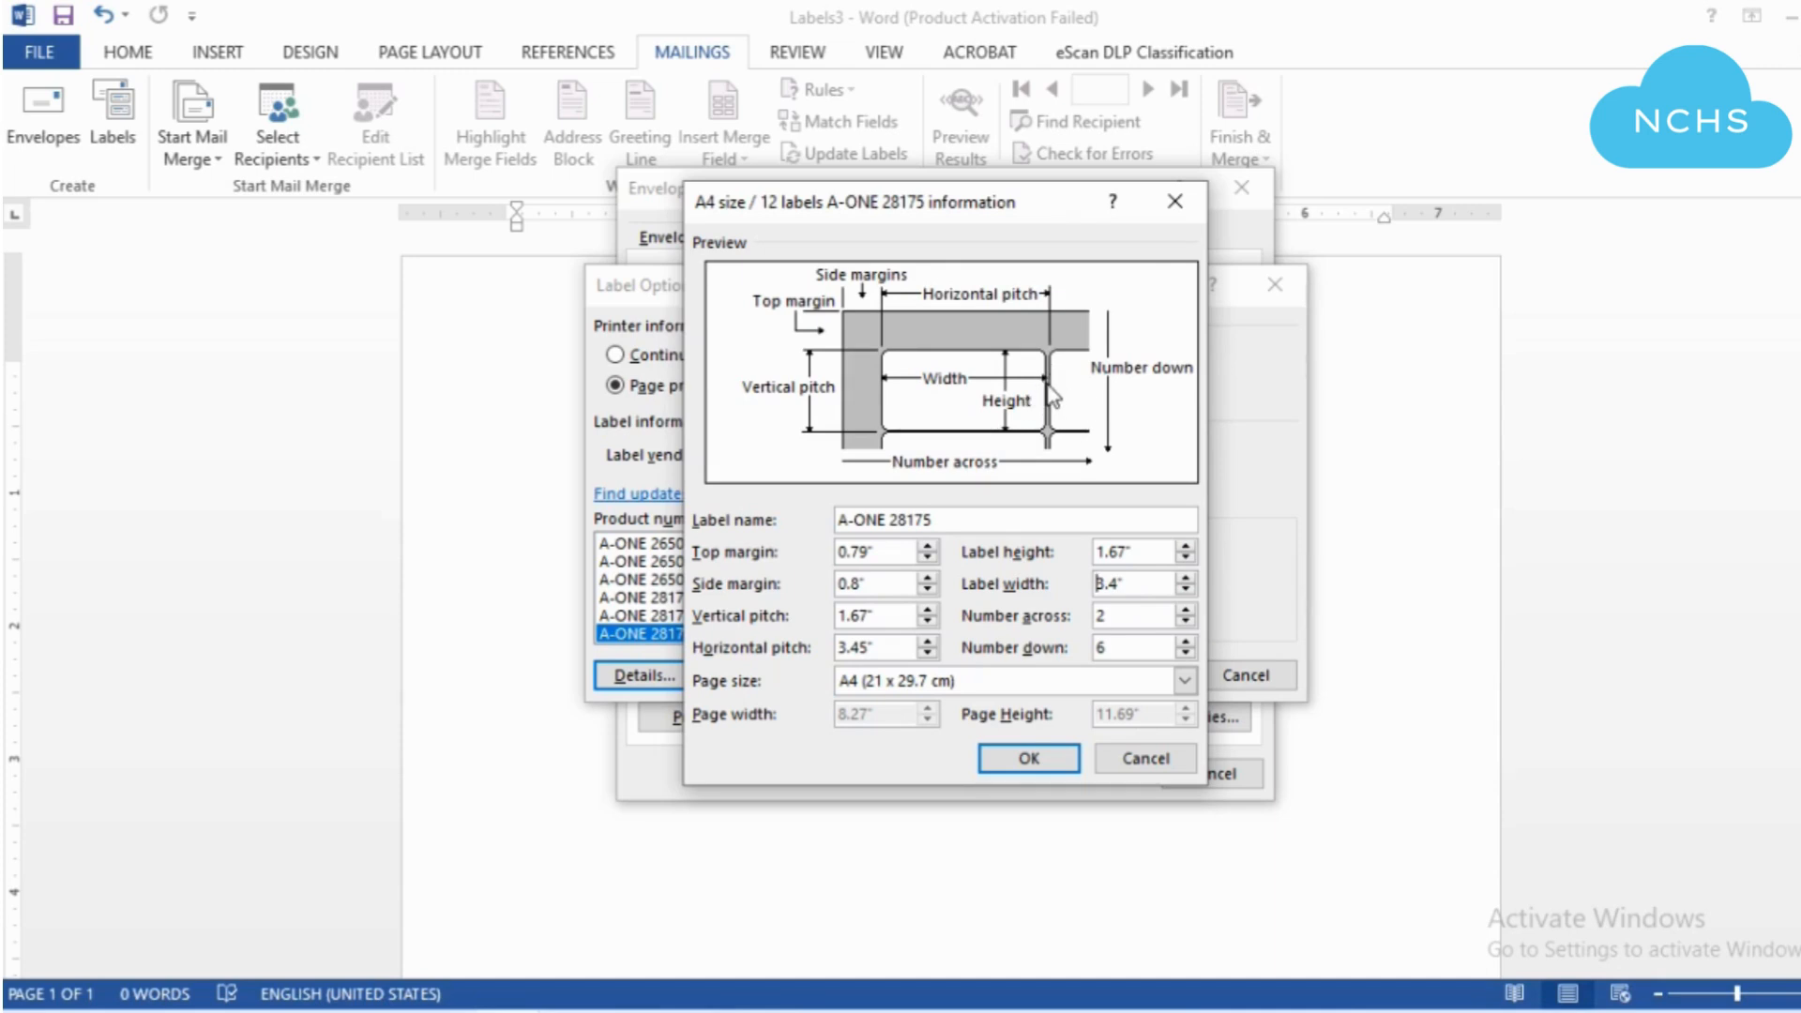
pyautogui.click(1187, 591)
pyautogui.click(1187, 591)
pyautogui.click(1186, 591)
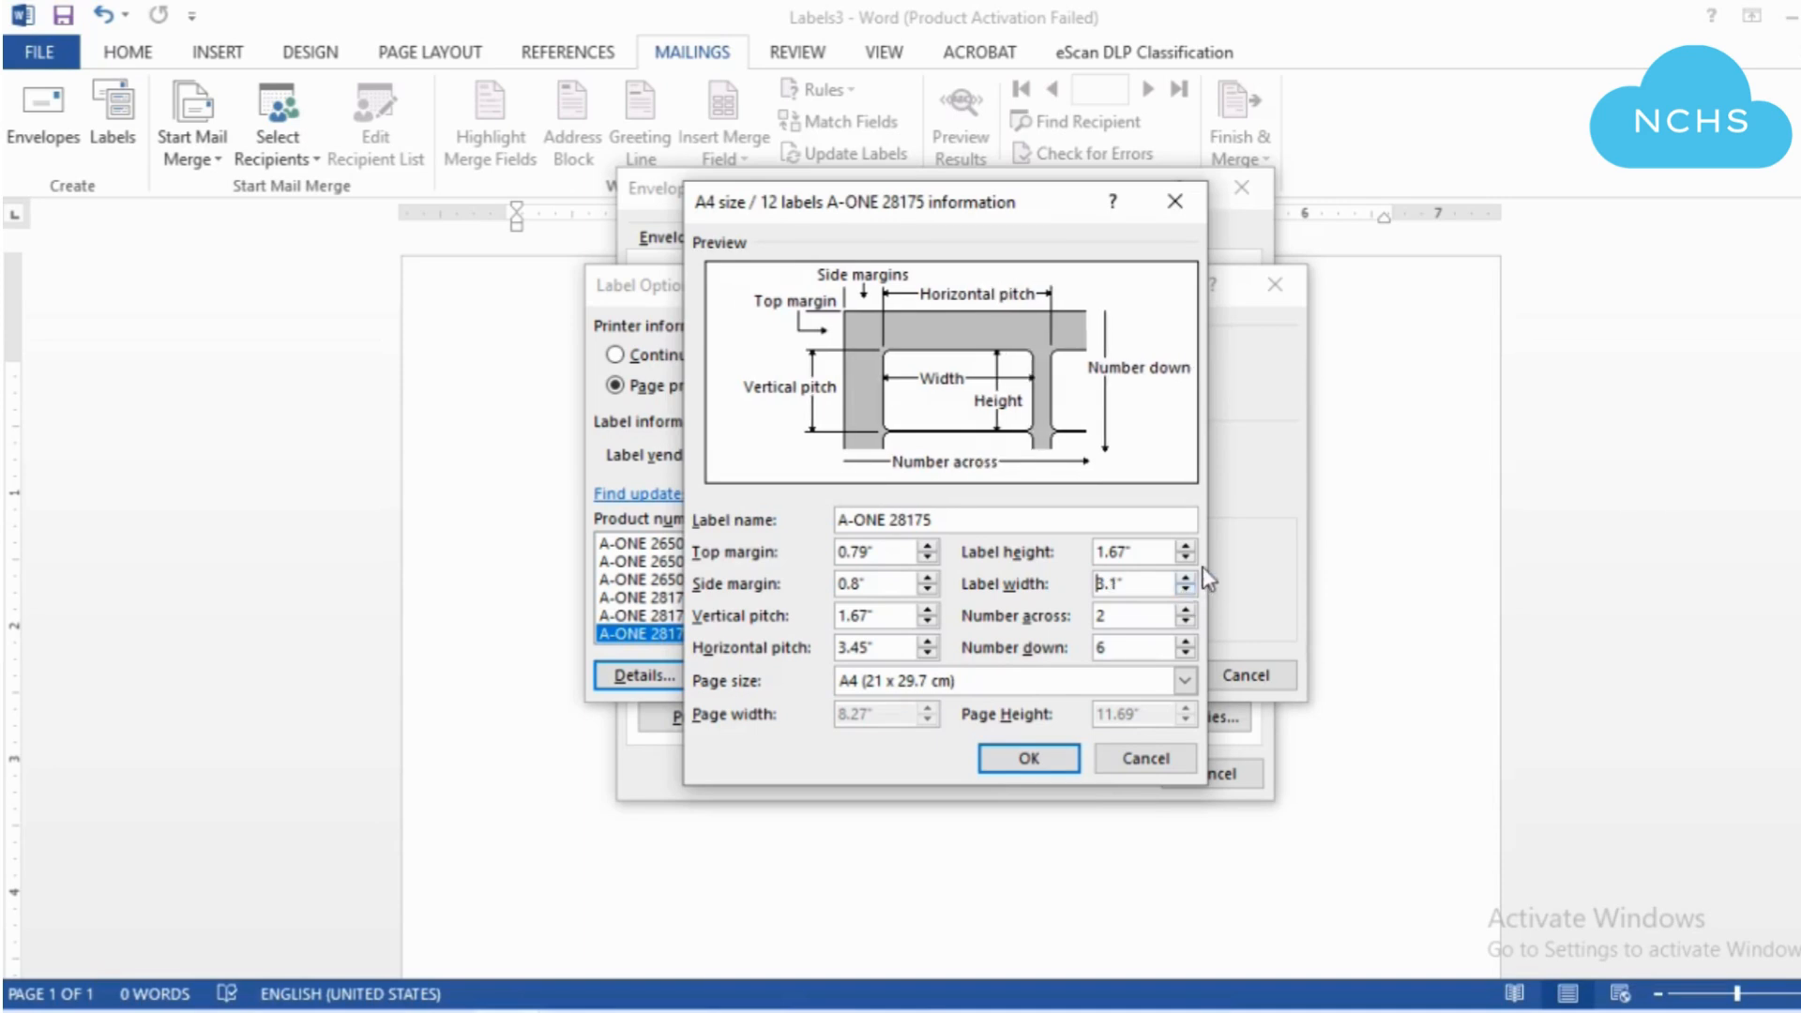
pyautogui.click(1187, 578)
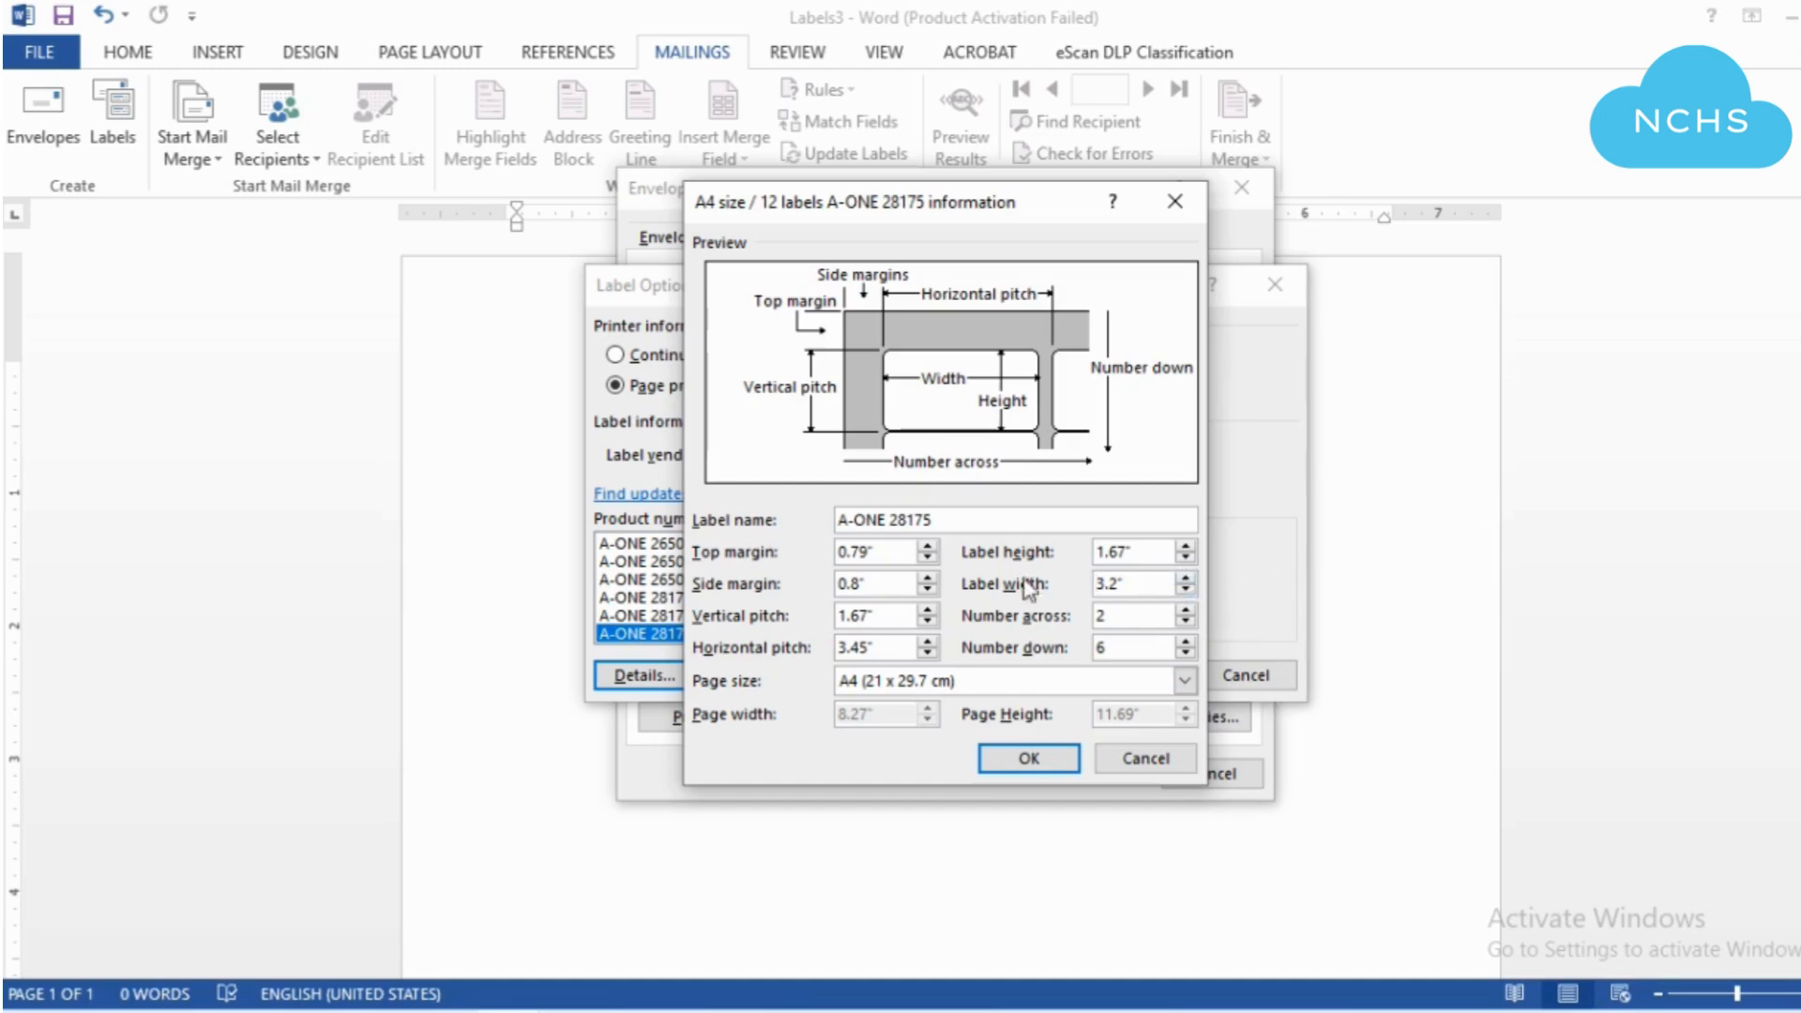
pyautogui.click(1030, 758)
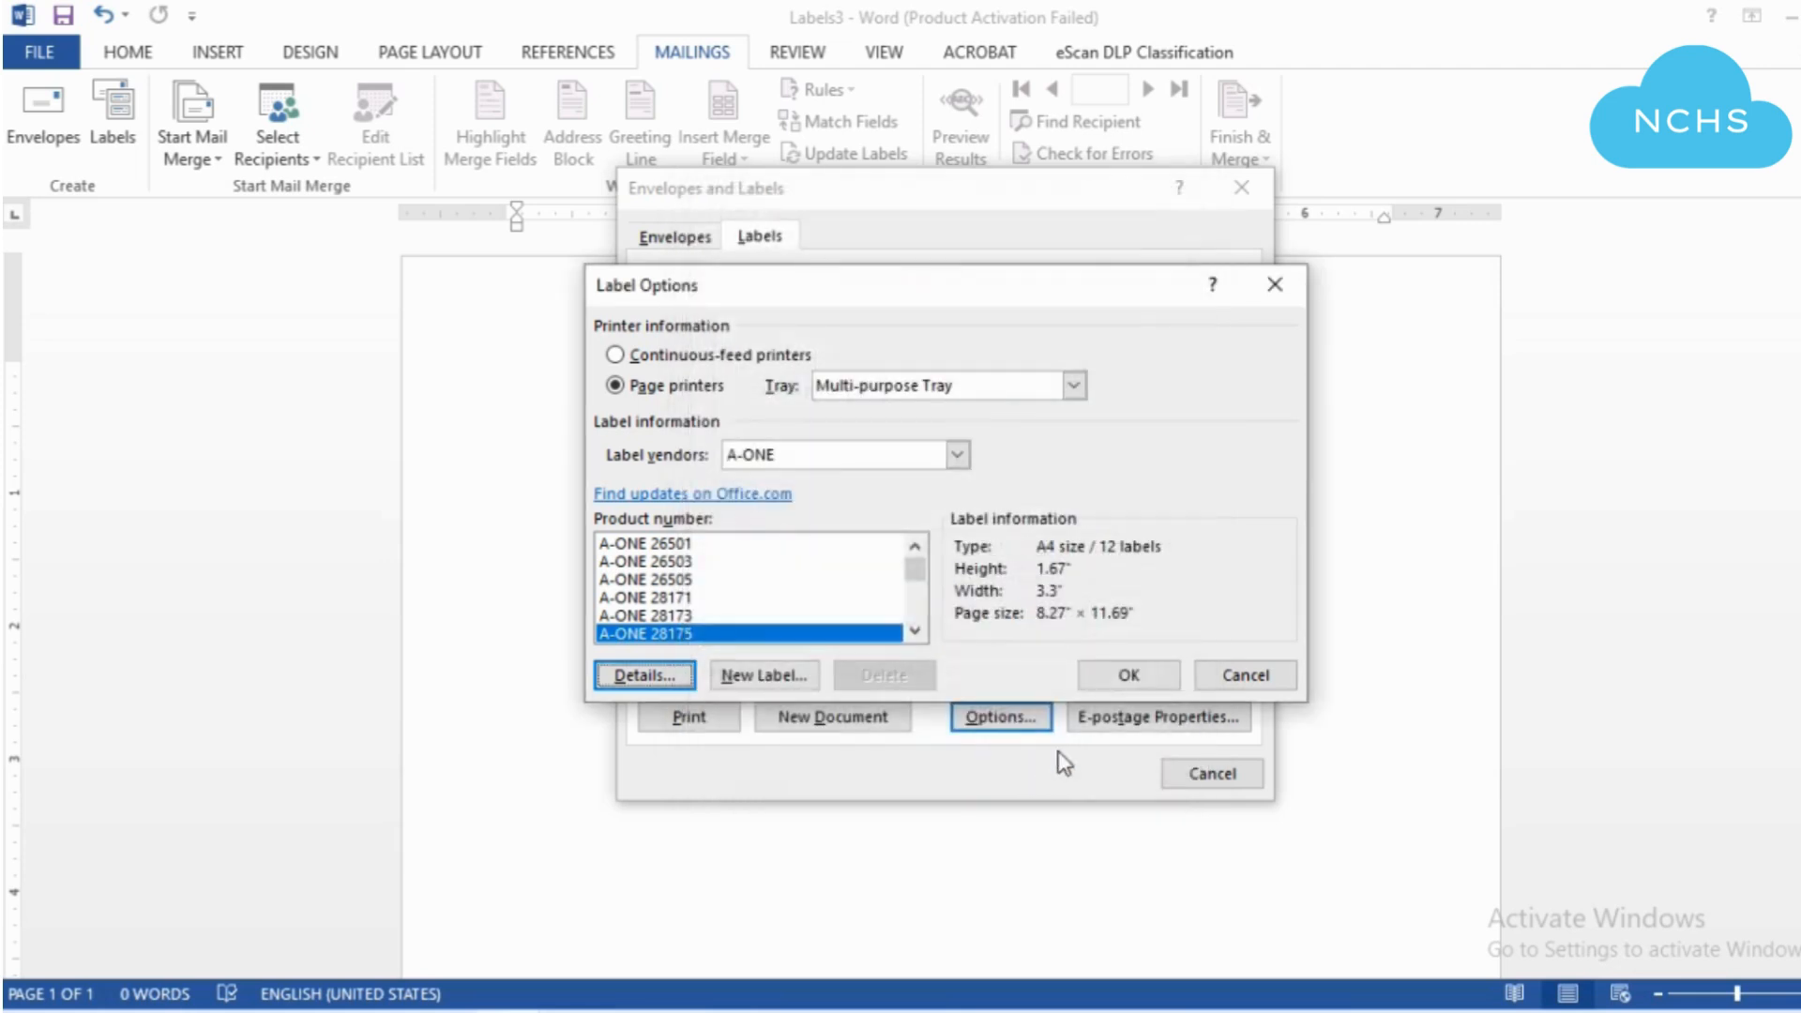
pyautogui.click(1128, 676)
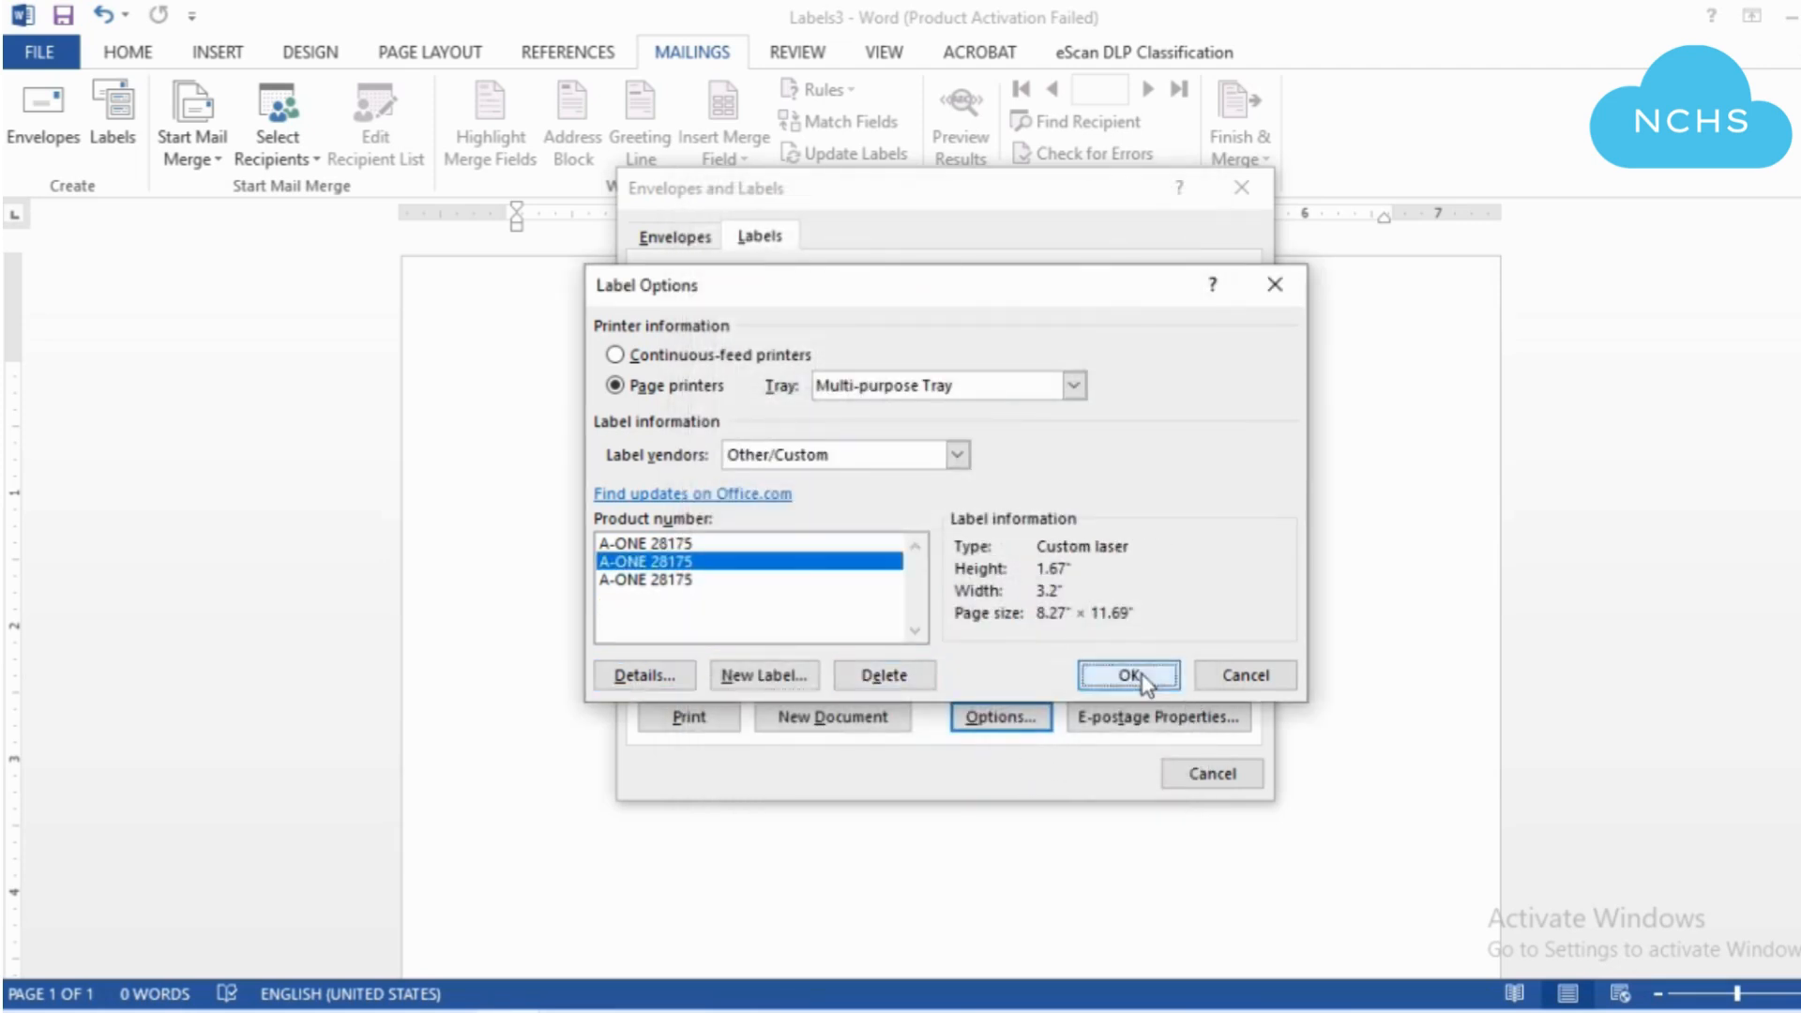
# Generate a new document with a full page of the same address label and look over the whole sheet
pyautogui.click(842, 724)
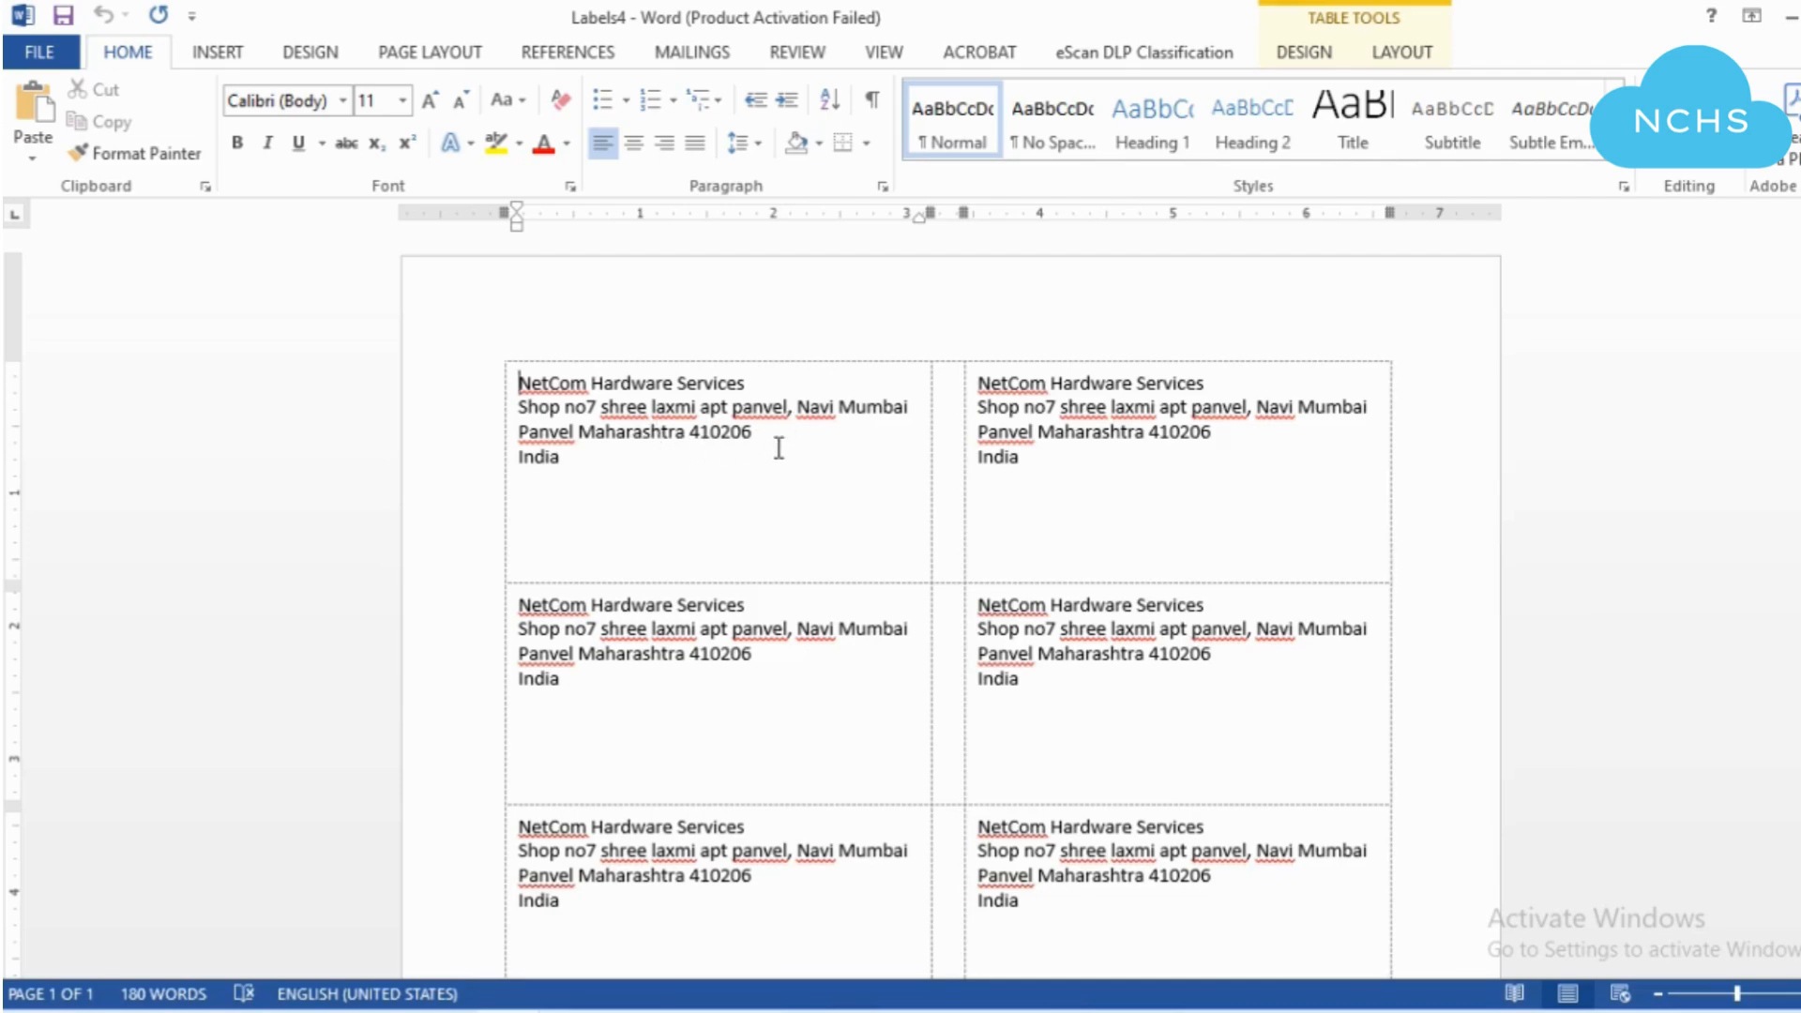
pyautogui.scroll(-8, 779, 448)
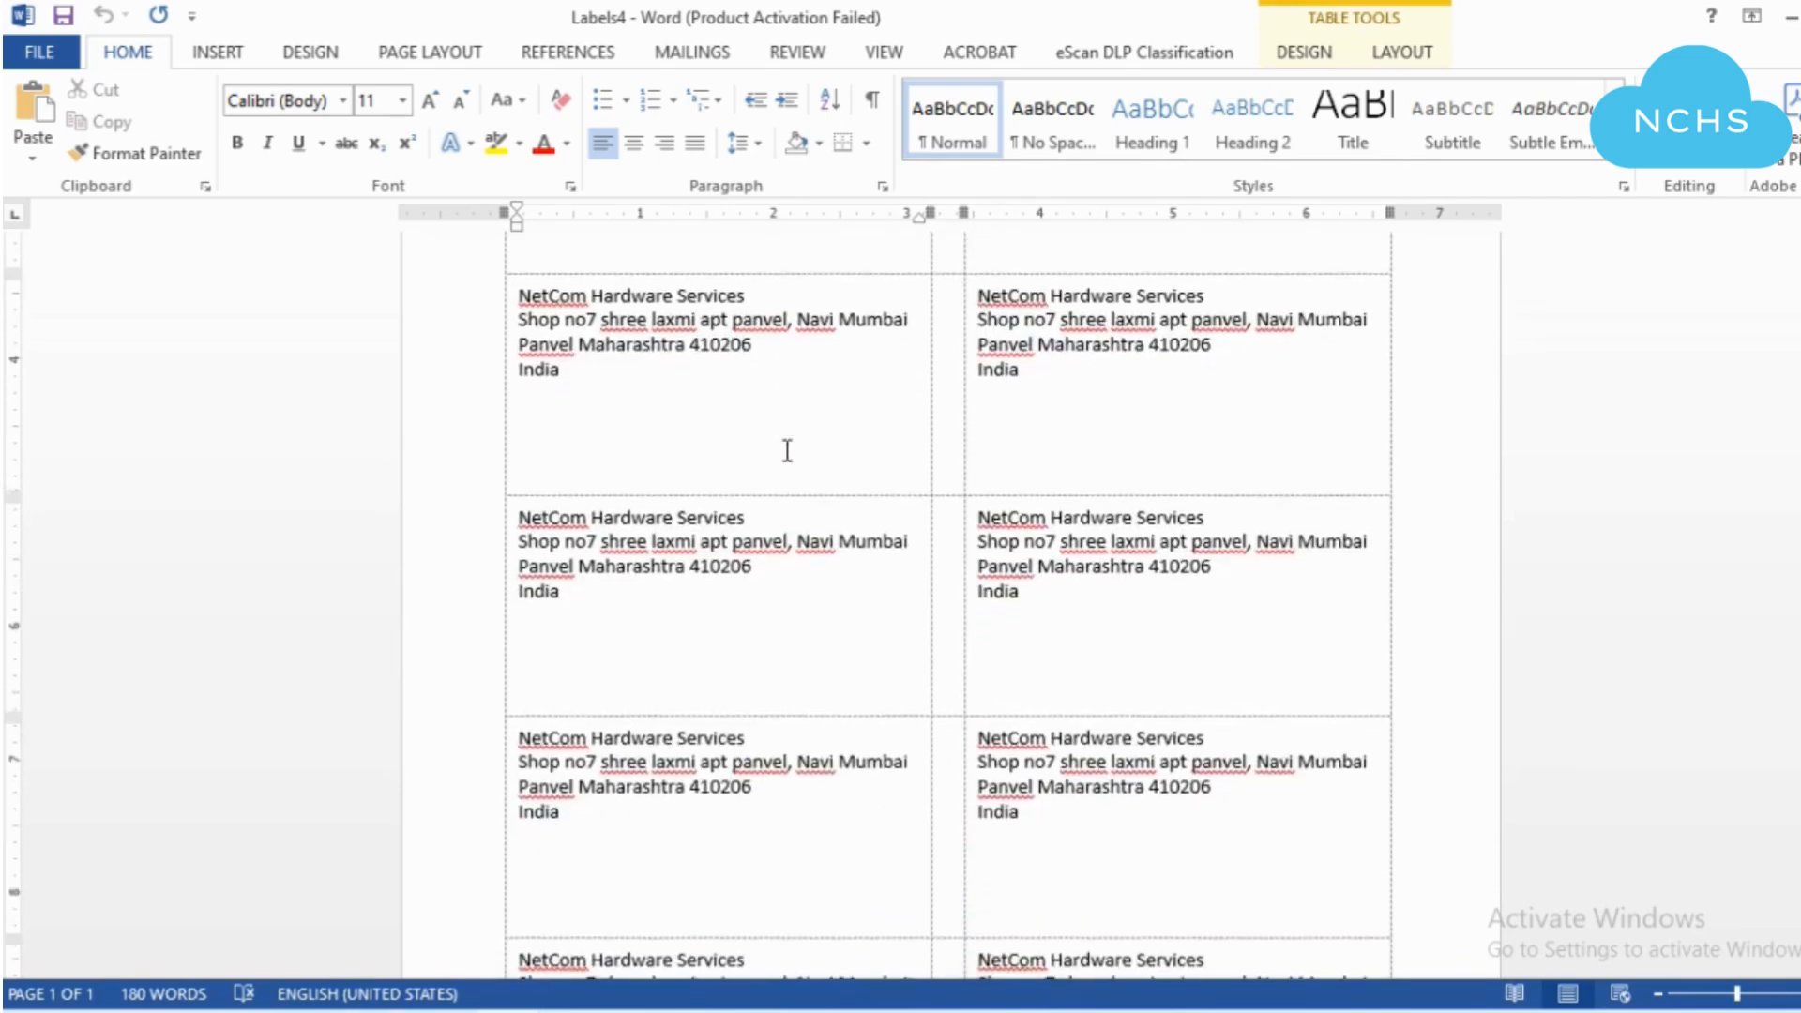
pyautogui.scroll(-2, 791, 456)
pyautogui.scroll(8, 925, 628)
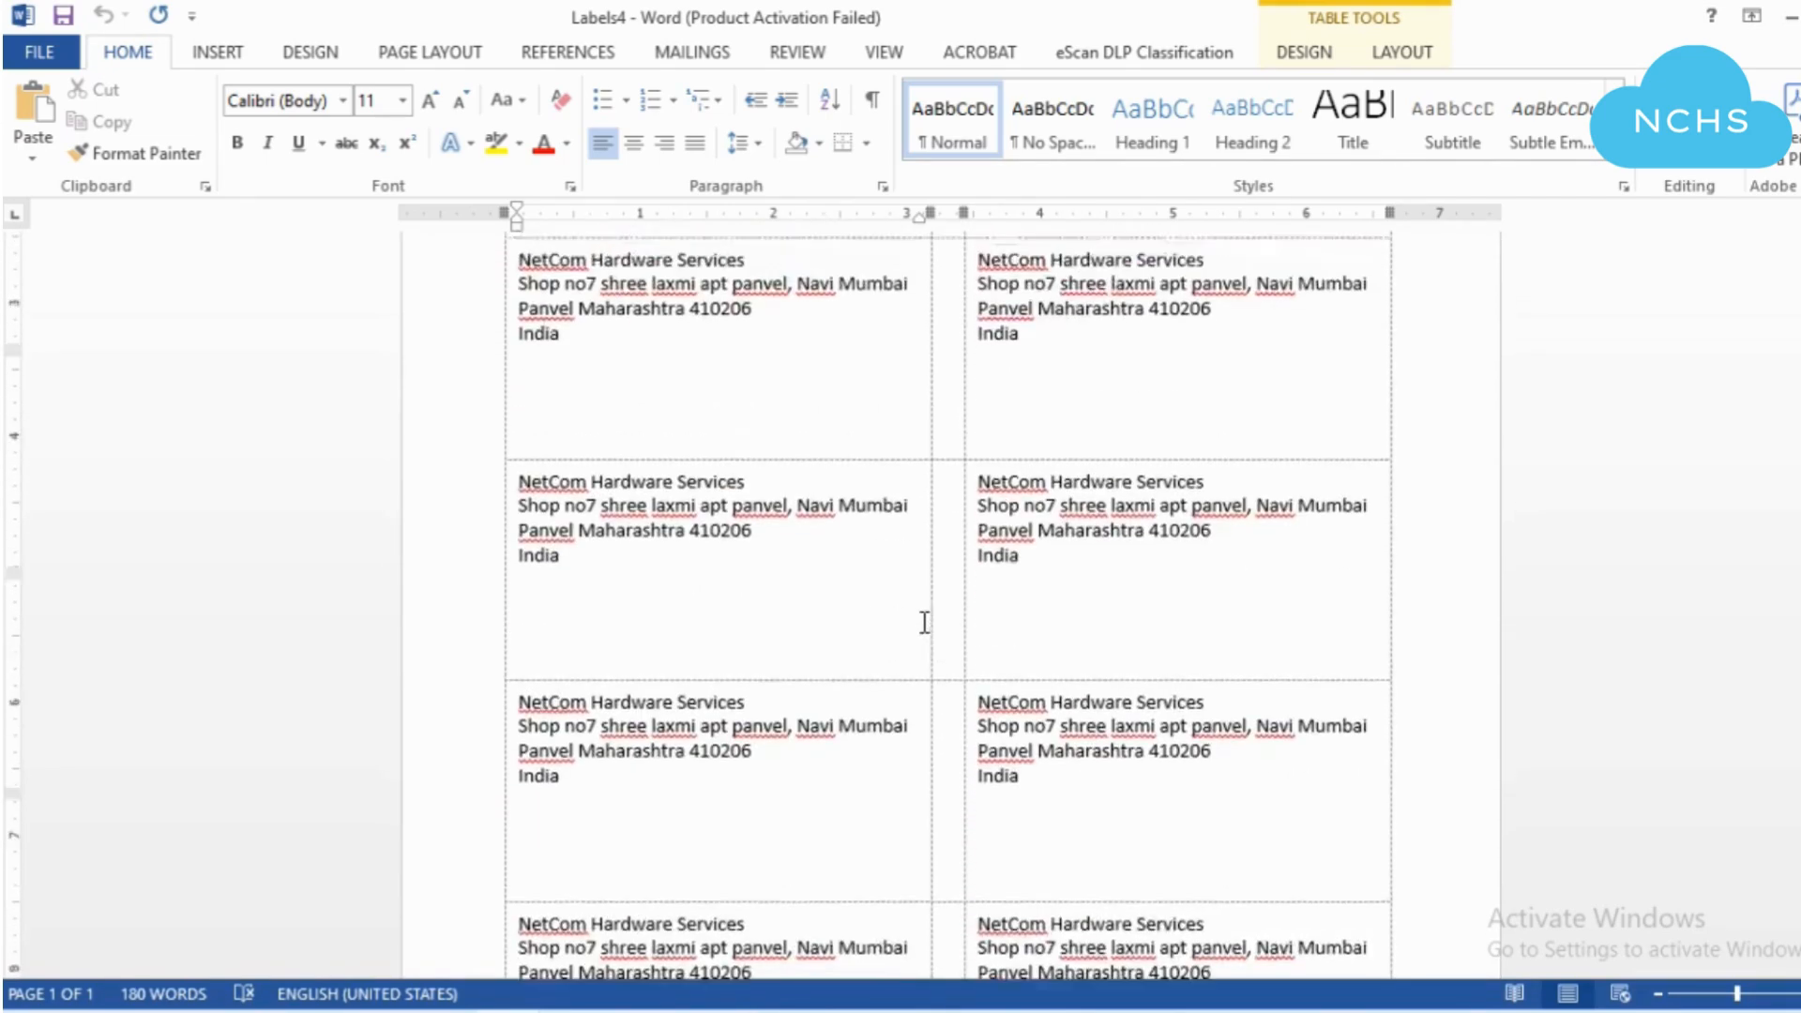
pyautogui.scroll(2, 970, 550)
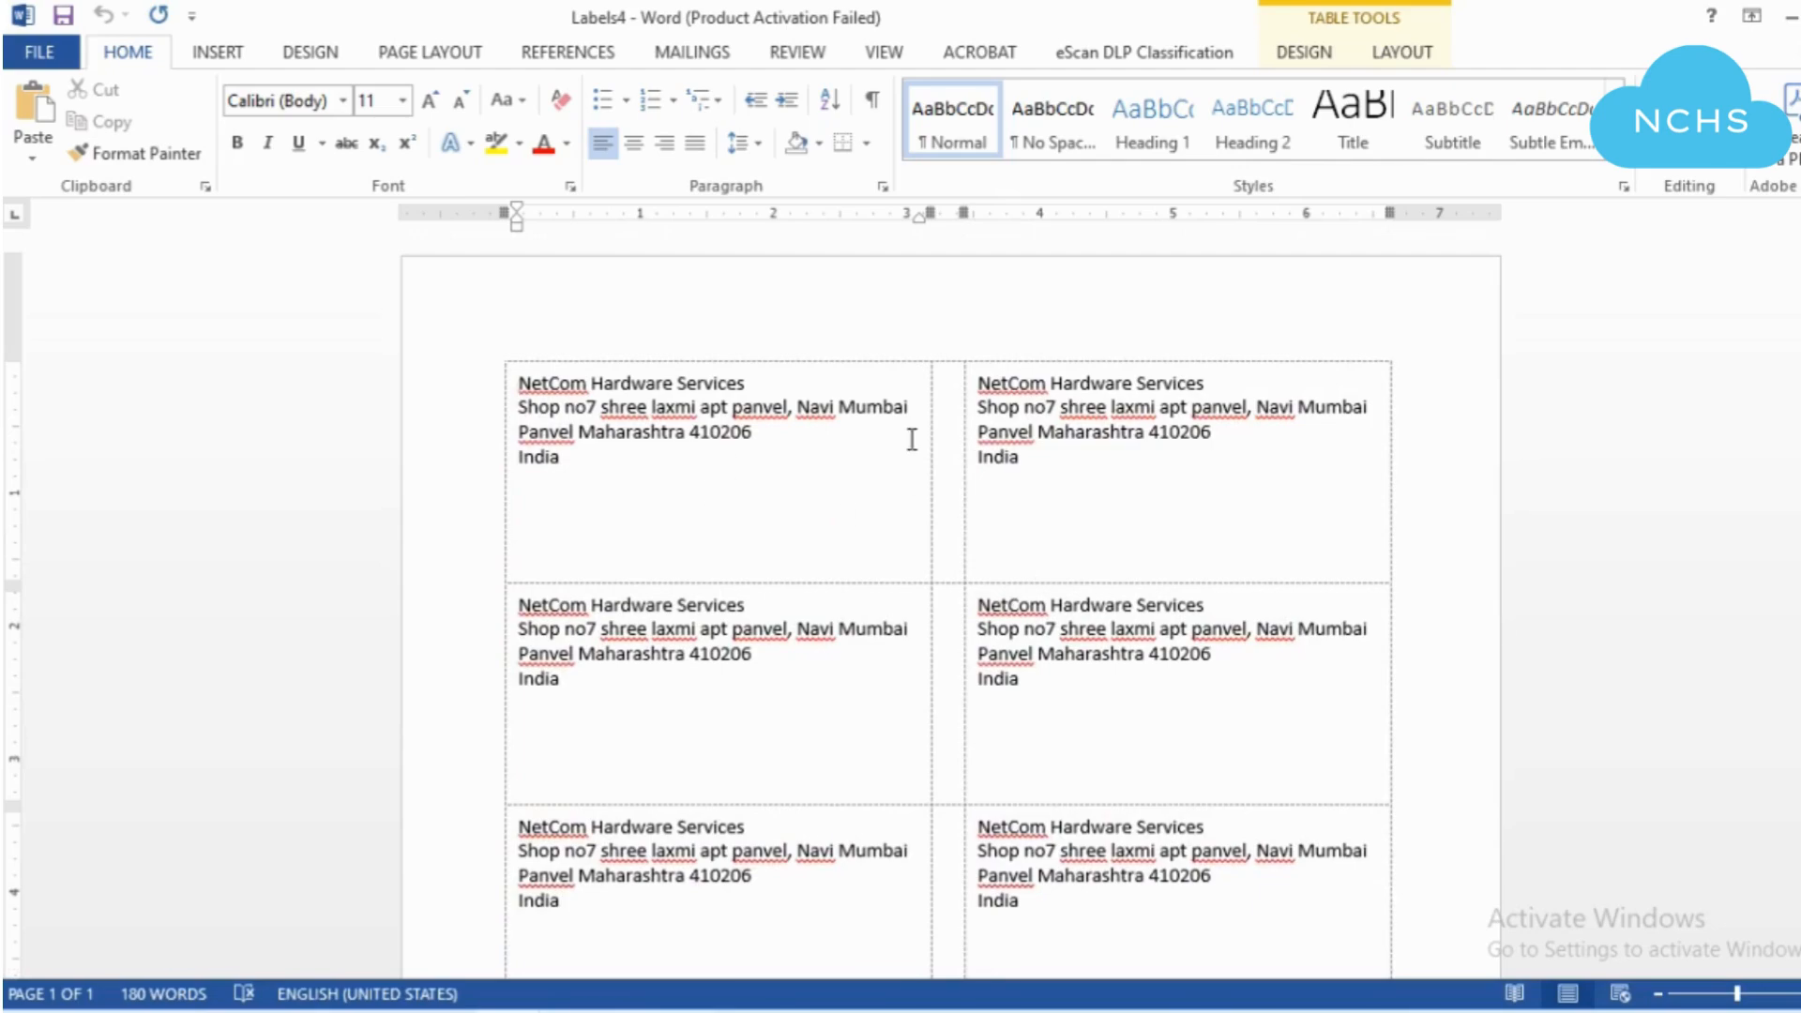